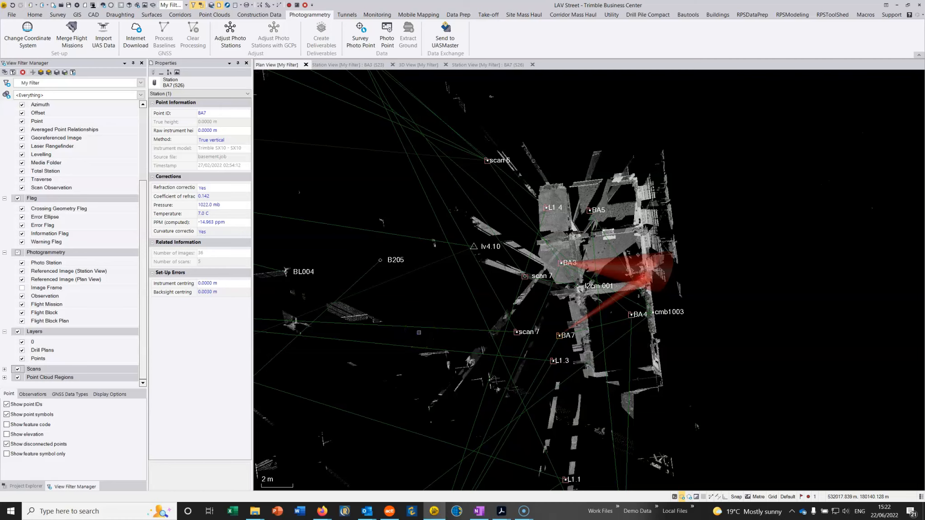
# Examine stations BA3 and BA7 and the area their photos overlap in the plan and 3D views.
pyautogui.click(446, 299)
pyautogui.moveTo(467, 283); pyautogui.dragTo(430, 296, button='middle')
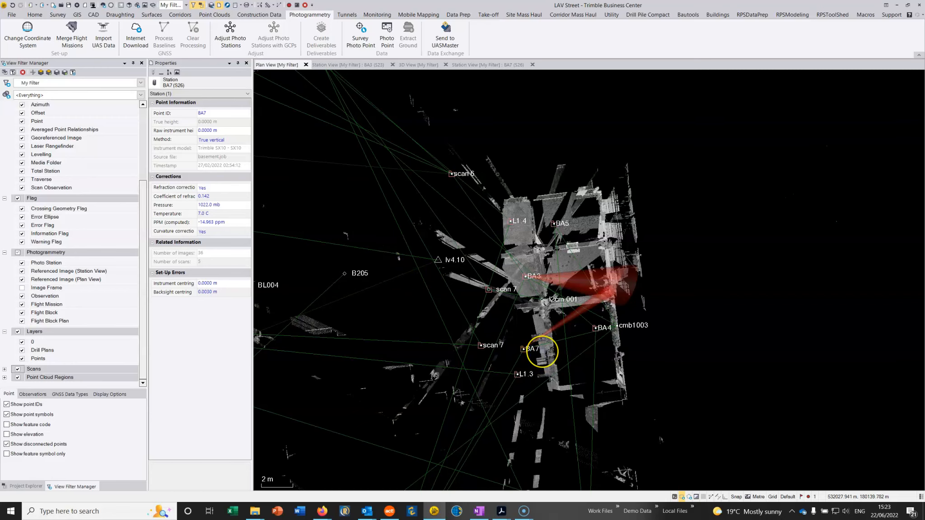
pyautogui.scroll(3, 539, 335)
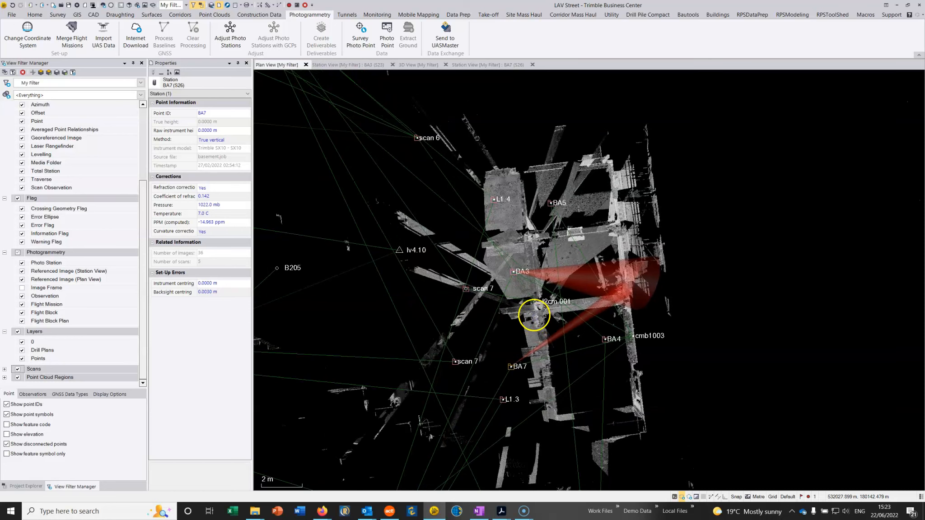
pyautogui.scroll(3, 534, 316)
pyautogui.moveTo(535, 281); pyautogui.dragTo(524, 297, button='middle')
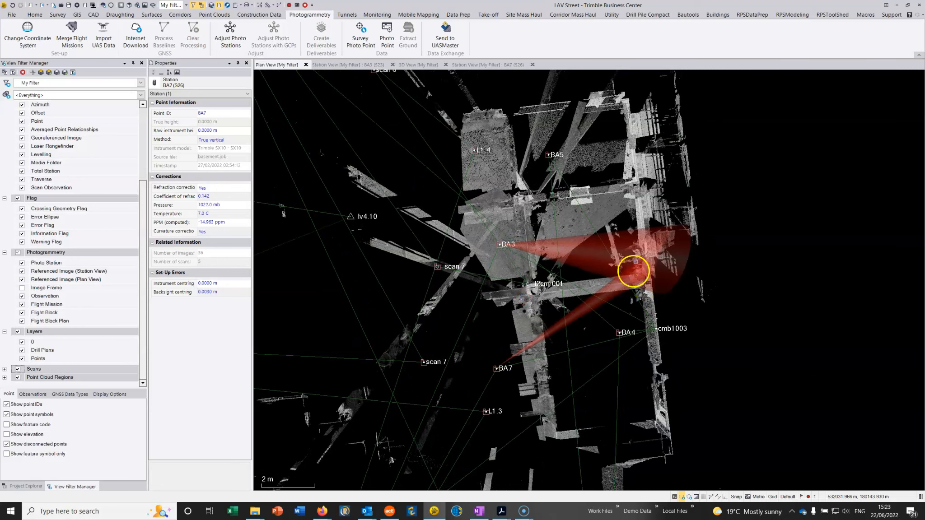
pyautogui.click(418, 65)
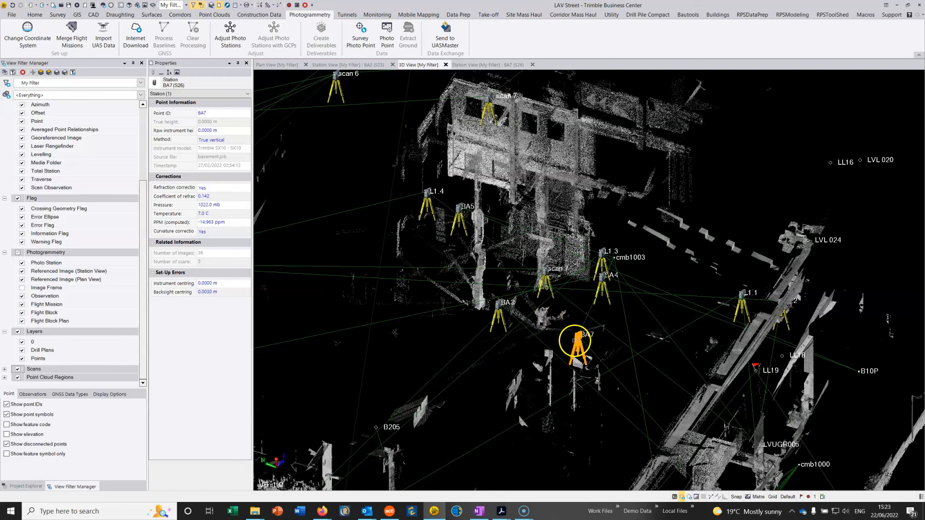
pyautogui.rightClick(575, 342)
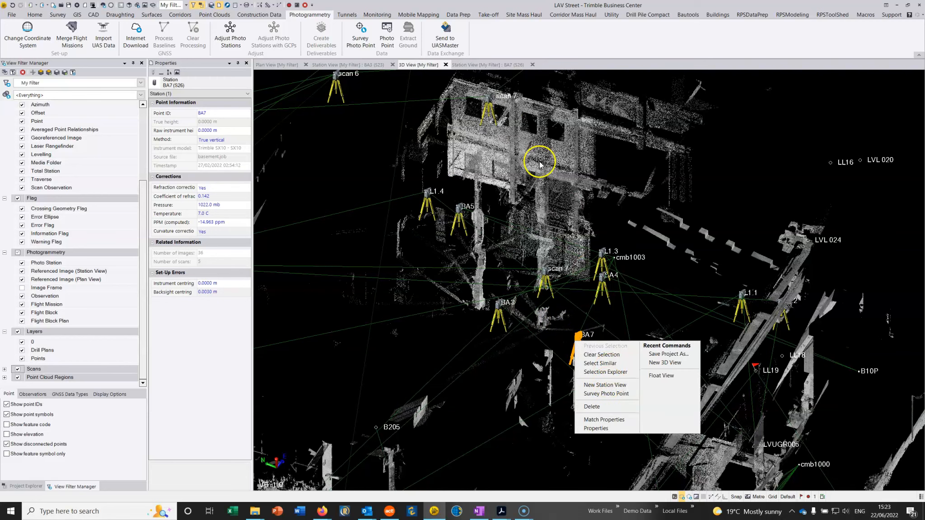
# Place the BA7 station view side by side with the BA3 station view, both framed on the EWER STREET TSB sign.
pyautogui.click(479, 65)
pyautogui.moveTo(480, 66); pyautogui.dragTo(923, 192)
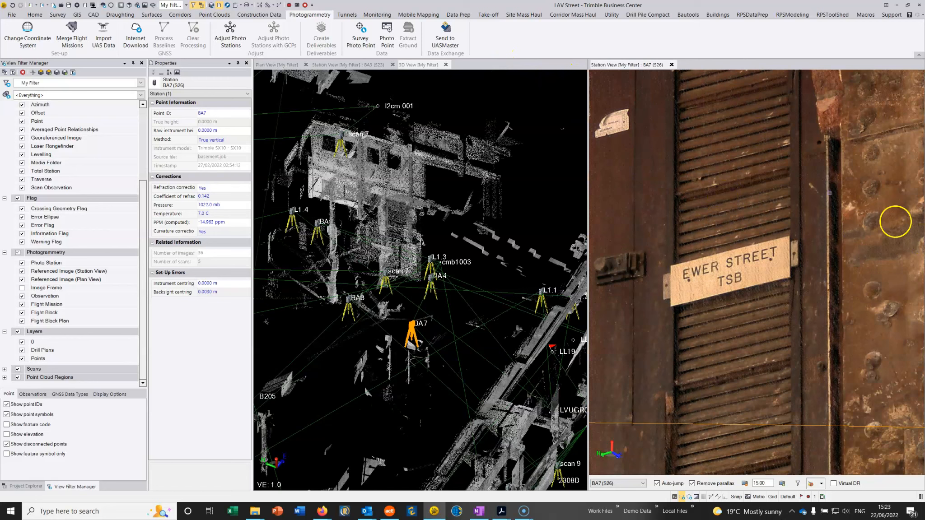
pyautogui.click(357, 65)
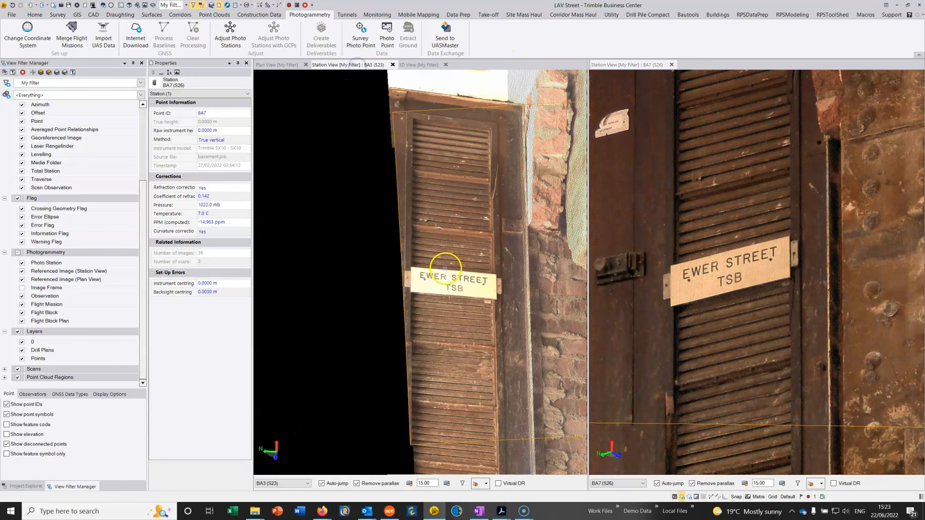
pyautogui.moveTo(445, 287); pyautogui.dragTo(446, 286, button='middle')
pyautogui.scroll(3, 445, 286)
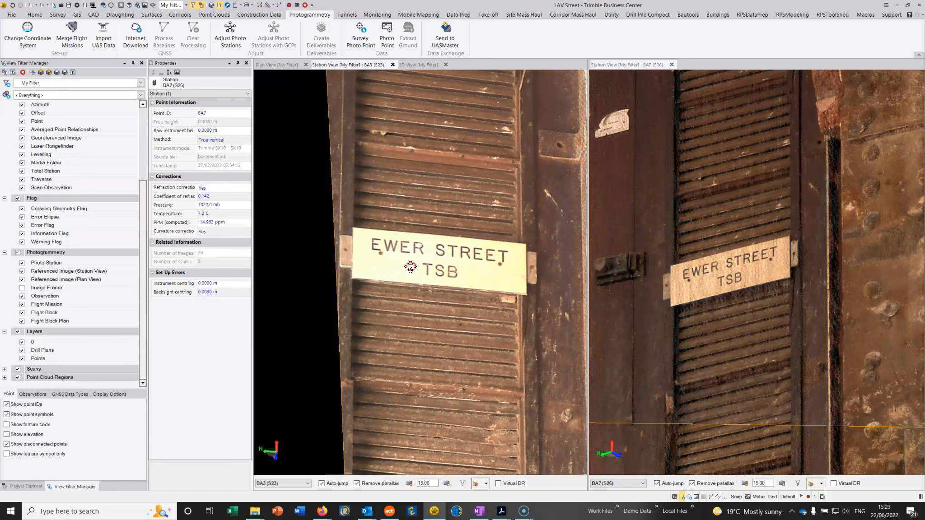
pyautogui.moveTo(715, 272); pyautogui.dragTo(729, 250, button='middle')
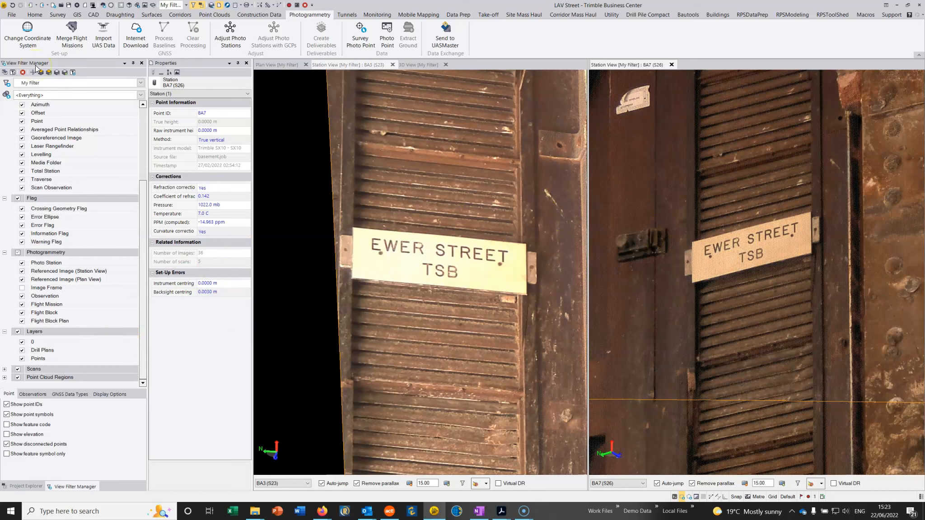
# Hide the scans in the view filter and frame the EWER STREET TSB sign in both station photos.
pyautogui.click(18, 369)
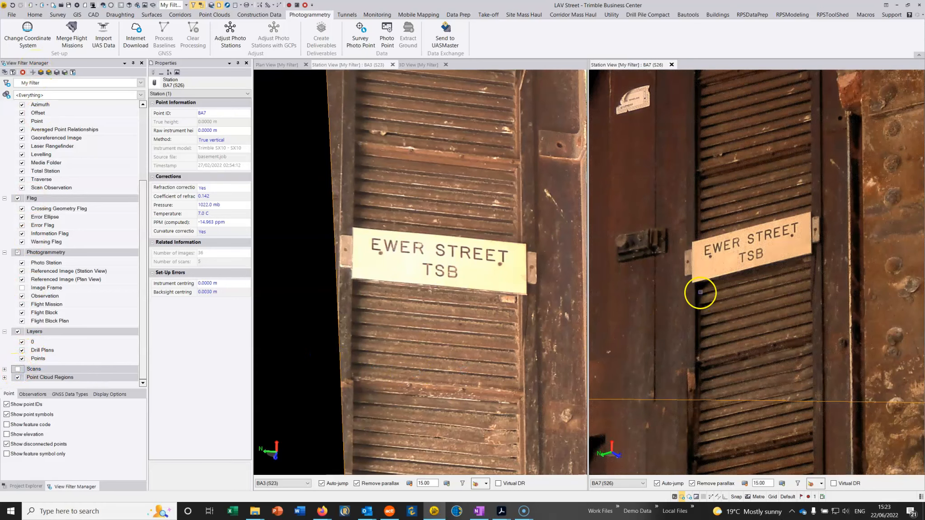
pyautogui.moveTo(699, 272); pyautogui.dragTo(682, 296, button='middle')
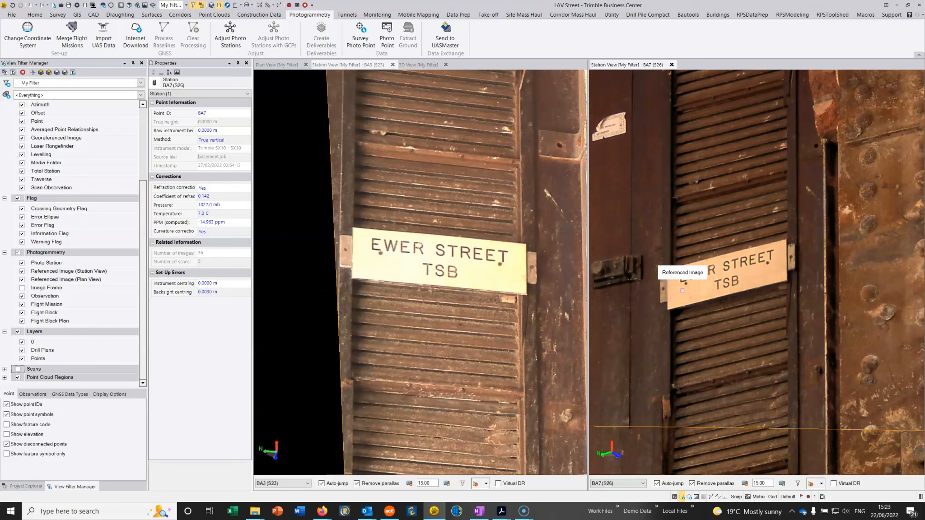
pyautogui.moveTo(691, 271); pyautogui.dragTo(699, 265, button='middle')
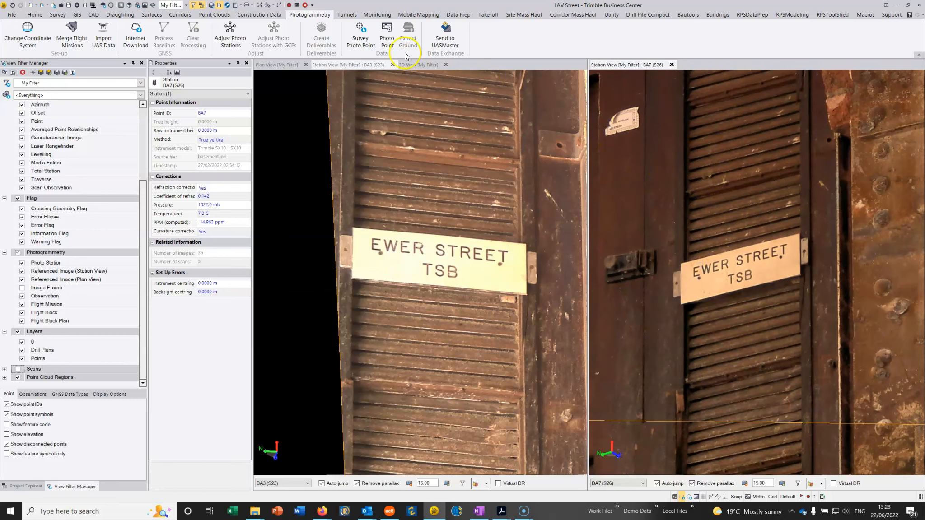
pyautogui.scroll(-2, 411, 244)
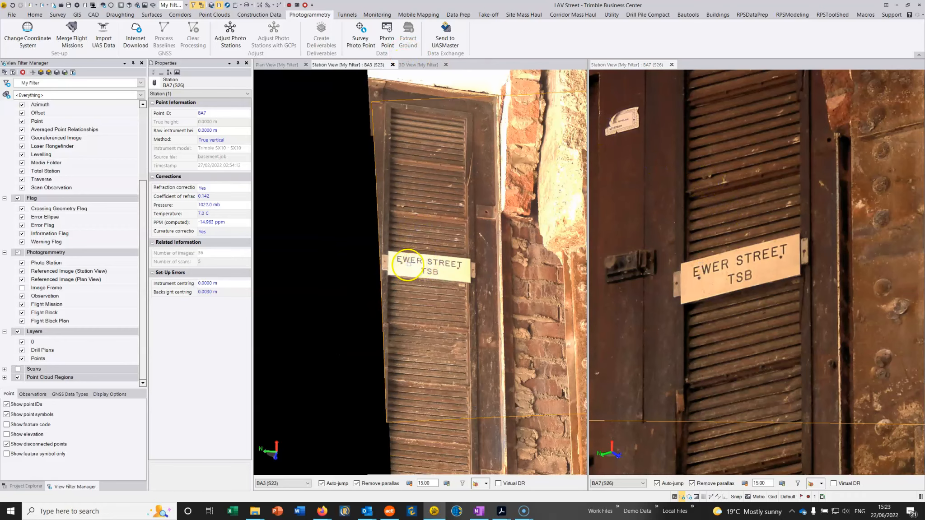
pyautogui.scroll(-2, 391, 259)
pyautogui.scroll(2, 391, 258)
pyautogui.scroll(2, 420, 269)
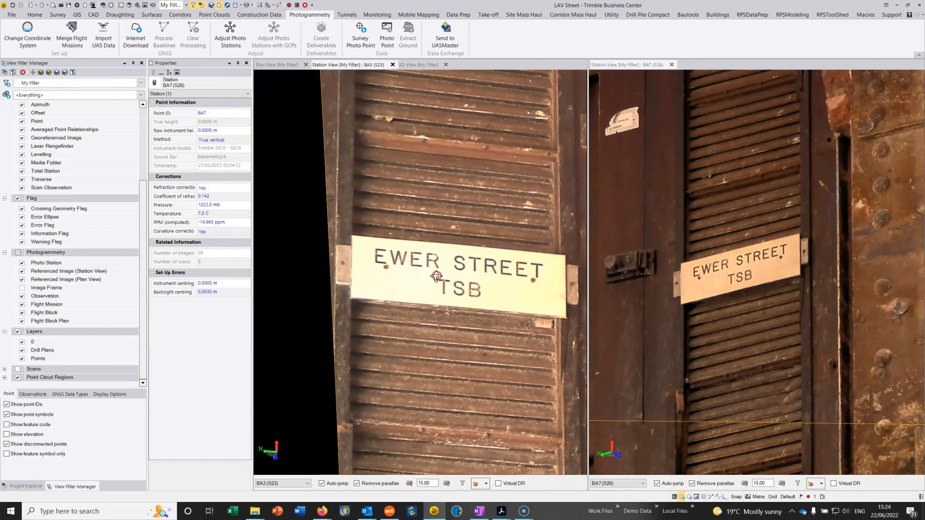
pyautogui.scroll(2, 440, 274)
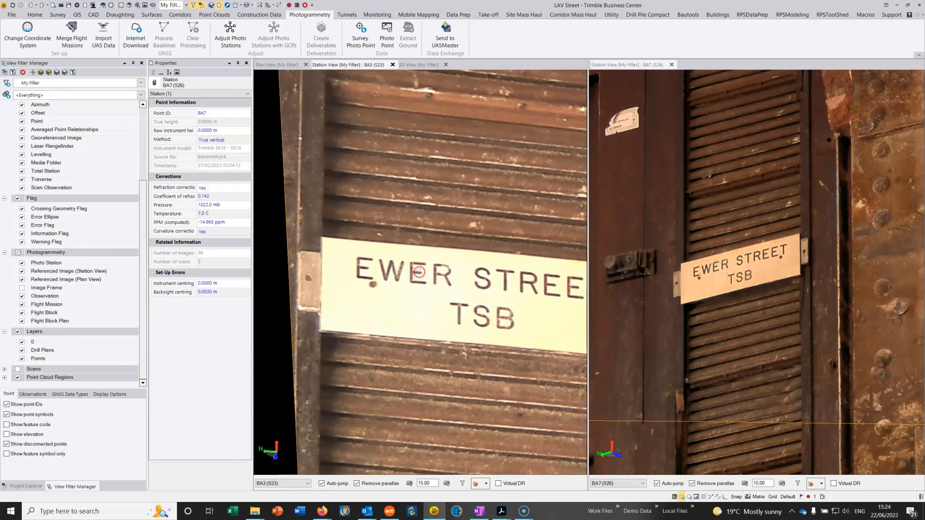
pyautogui.scroll(-2, 420, 264)
pyautogui.moveTo(416, 263); pyautogui.dragTo(406, 264, button='middle')
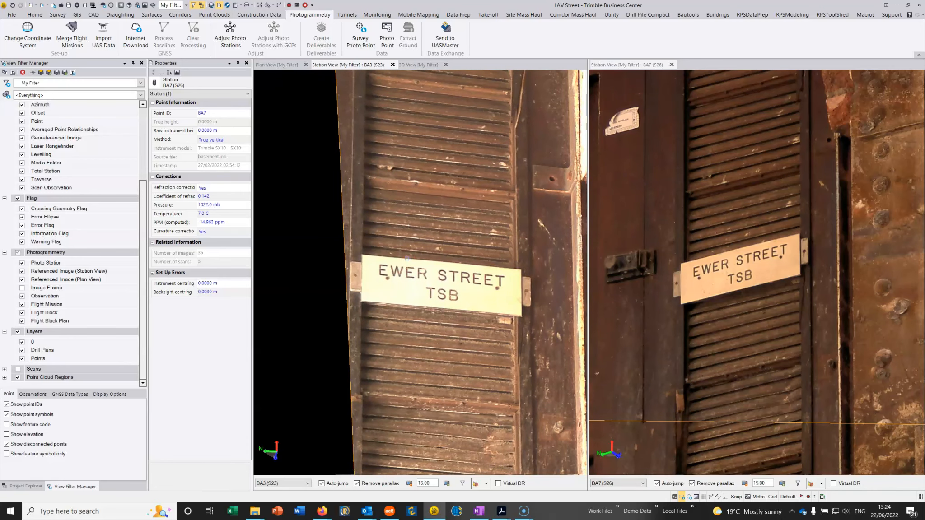
# Start survey photo point DCM100 on the Points layer with the automatic search for observations turned off.
pyautogui.click(360, 28)
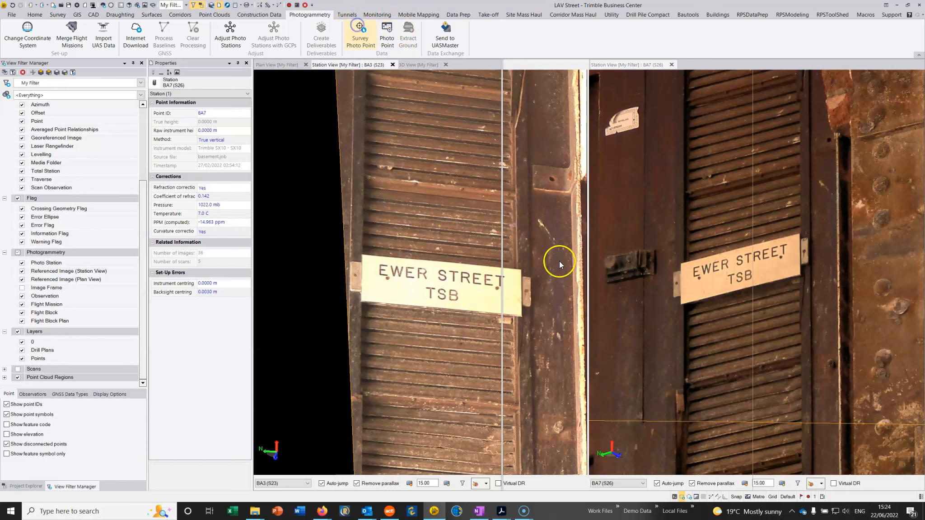
pyautogui.click(786, 96)
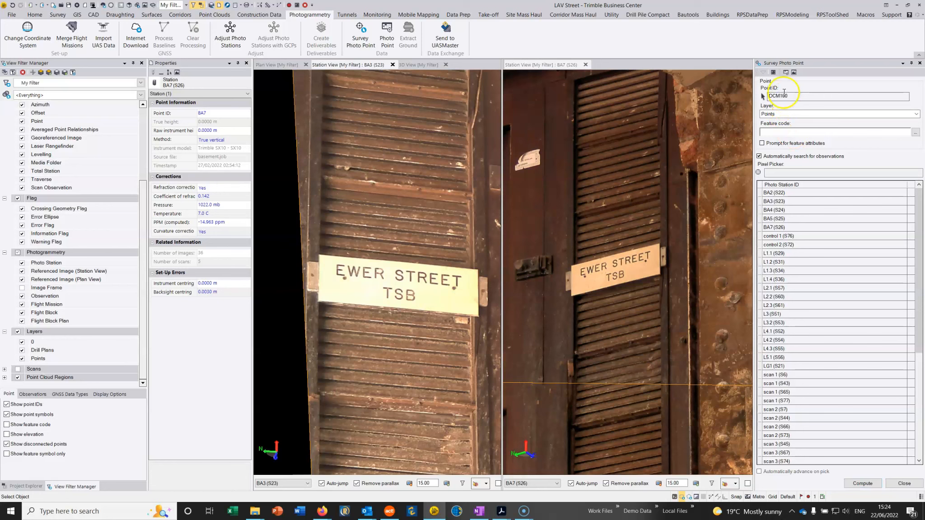
pyautogui.click(760, 157)
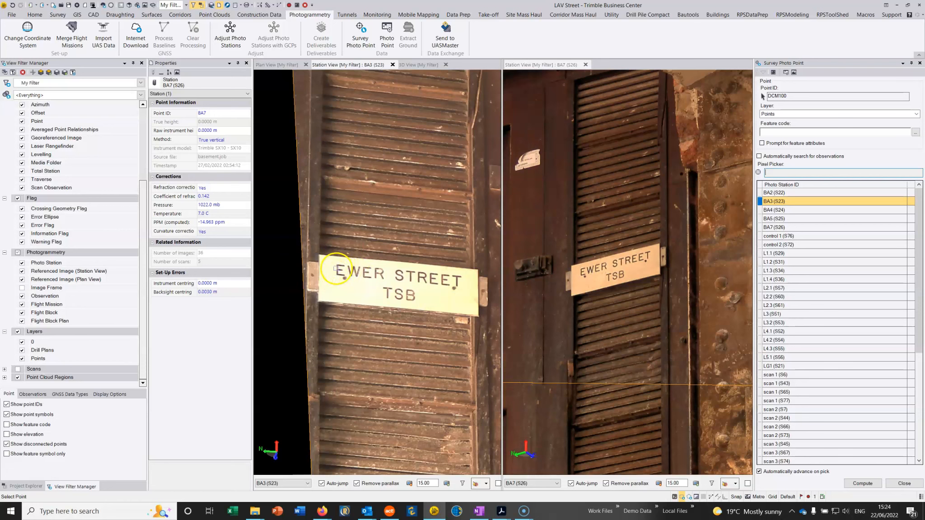
# Pick the upper-left corner of the E in EWER as the BA3 photo observation for DCM100.
pyautogui.scroll(2, 359, 266)
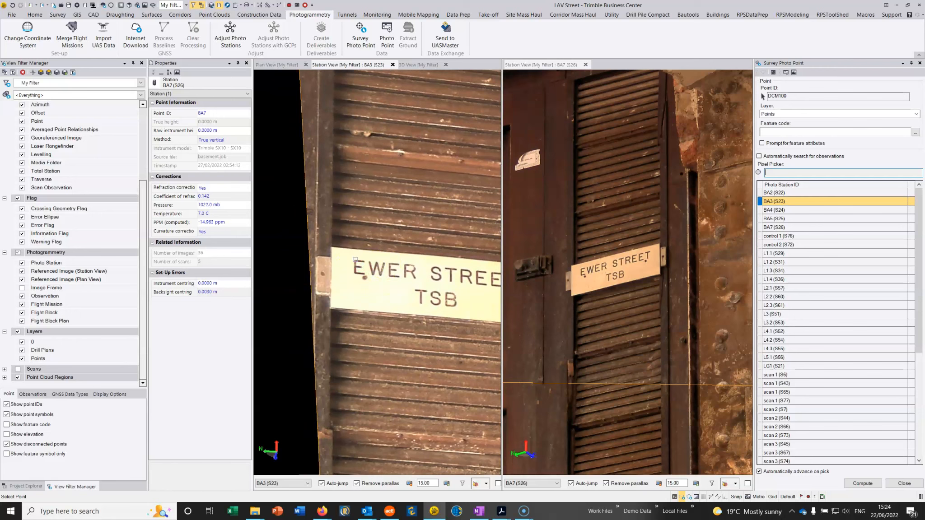
pyautogui.scroll(2, 355, 260)
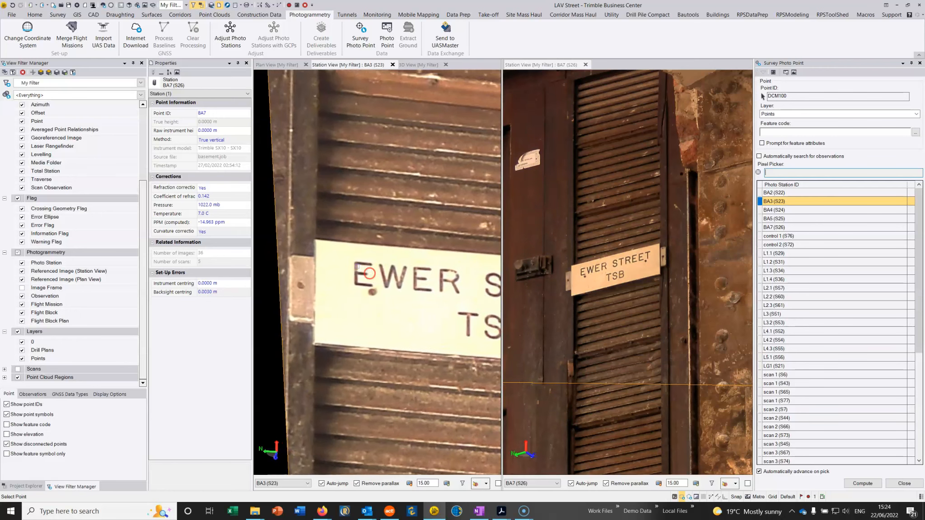
pyautogui.click(355, 262)
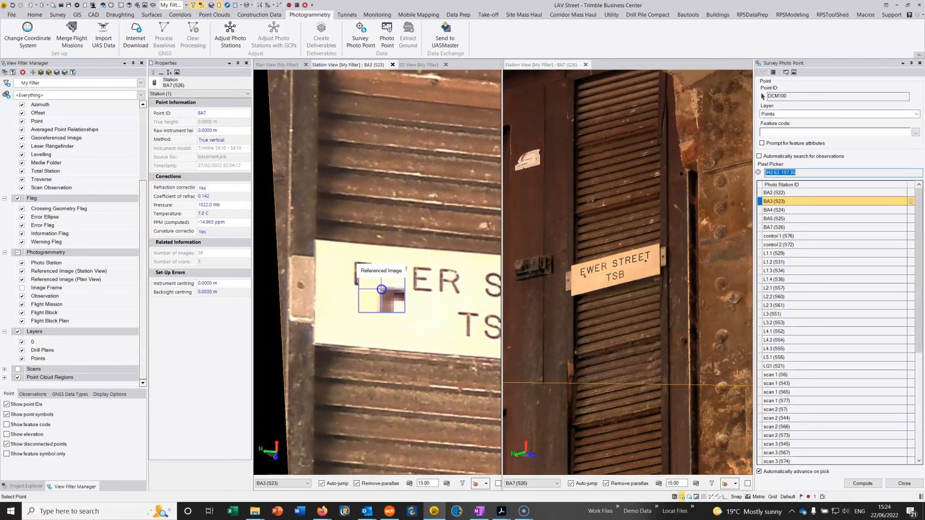
pyautogui.click(381, 289)
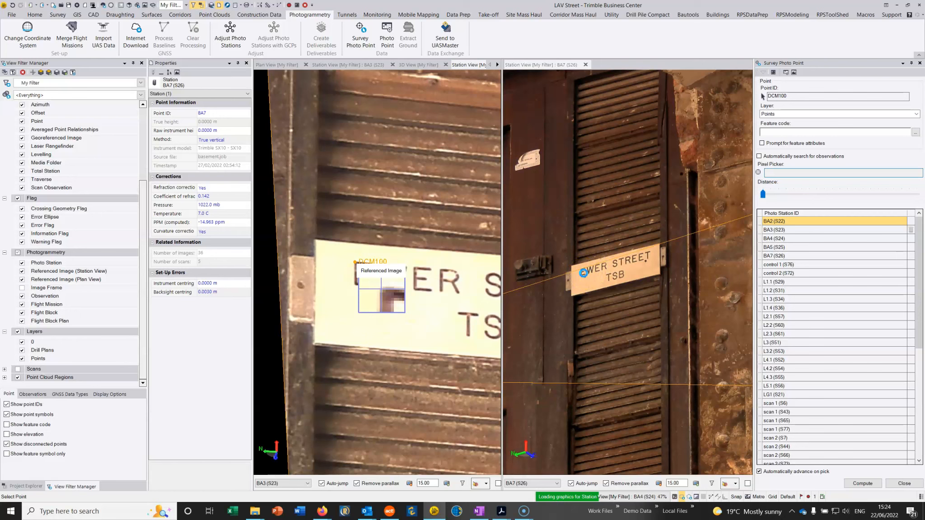
# Turn off automatic advance on pick and switch the BA4 station view to station BA3 (S23).
pyautogui.click(759, 471)
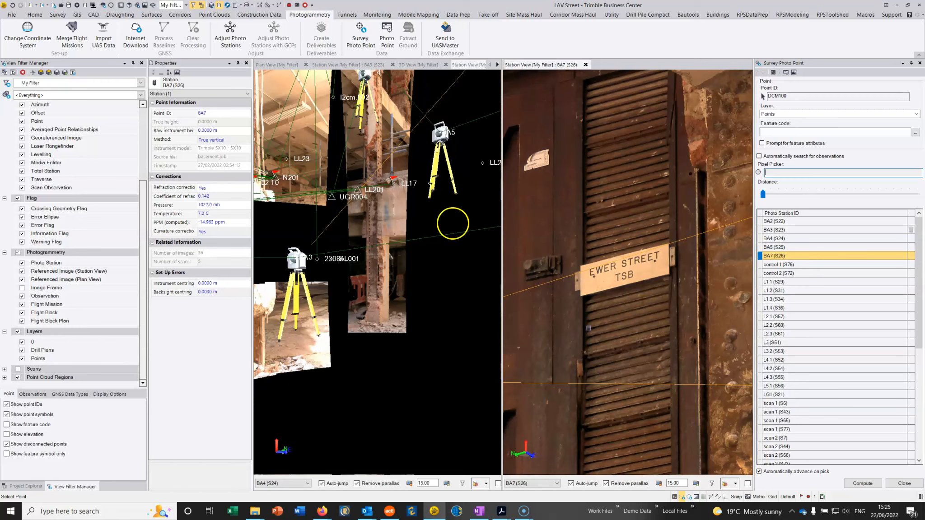
pyautogui.click(763, 473)
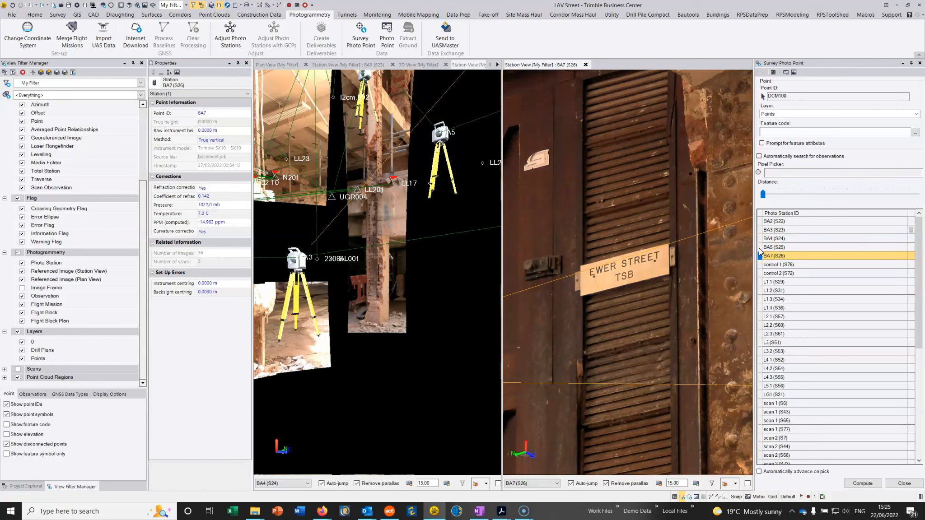
pyautogui.click(307, 483)
pyautogui.scroll(1, 259, 325)
pyautogui.click(266, 319)
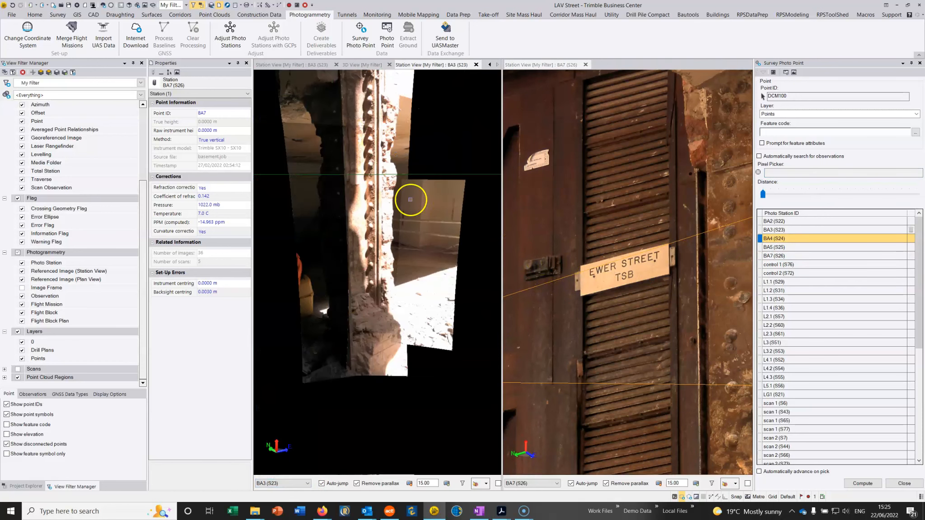
# Locate the DCM100 observation on the EWER STREET TSB sign in the BA3 station view.
pyautogui.scroll(-3, 416, 190)
pyautogui.moveTo(417, 190); pyautogui.dragTo(307, 186, button='middle')
pyautogui.moveTo(483, 190); pyautogui.dragTo(388, 224, button='middle')
pyautogui.scroll(2, 349, 195)
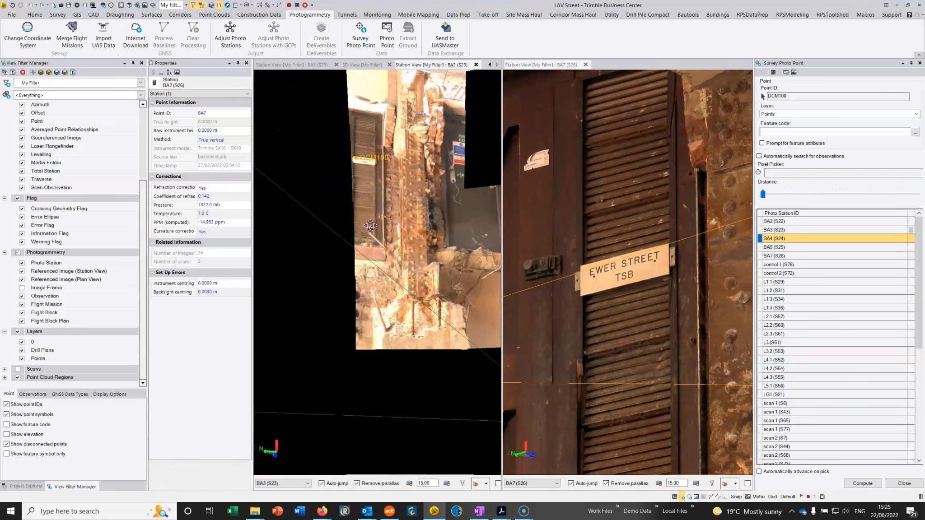
pyautogui.scroll(2, 387, 223)
pyautogui.moveTo(367, 130); pyautogui.dragTo(375, 230, button='middle')
pyautogui.scroll(2, 374, 229)
pyautogui.moveTo(370, 142); pyautogui.dragTo(391, 284, button='middle')
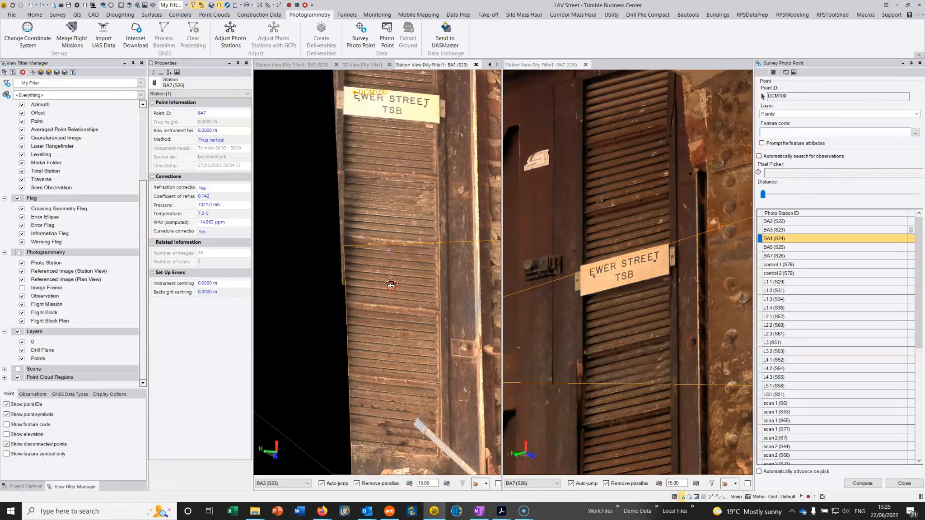
pyautogui.moveTo(367, 158); pyautogui.dragTo(396, 275, button='middle')
# Pick the same upper-left corner of the E in EWER as the BA7 photo observation for DCM100.
pyautogui.scroll(3, 627, 276)
pyautogui.scroll(5, 594, 266)
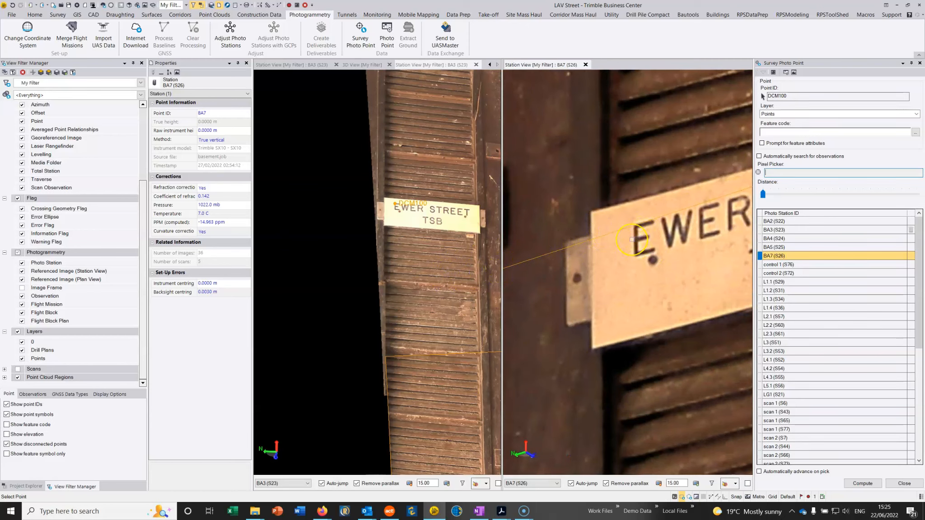
pyautogui.scroll(-1, 632, 239)
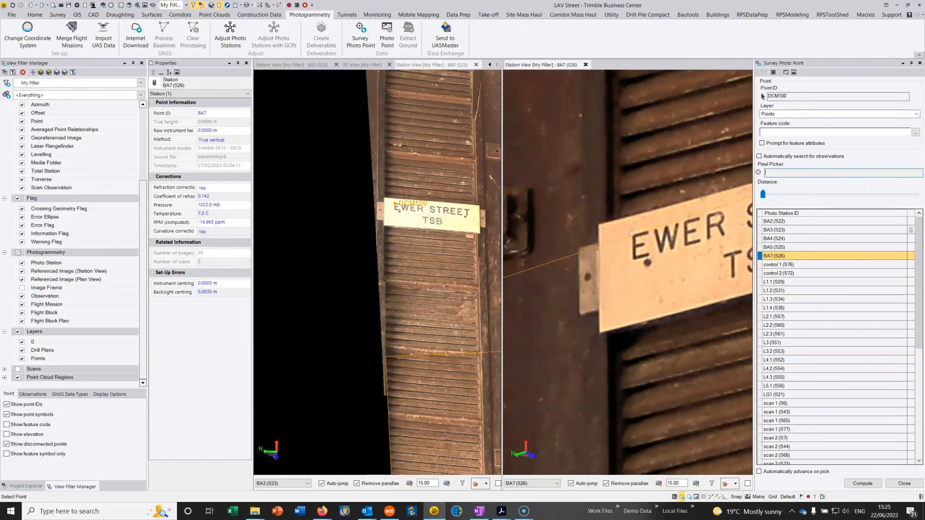
pyautogui.scroll(4, 631, 235)
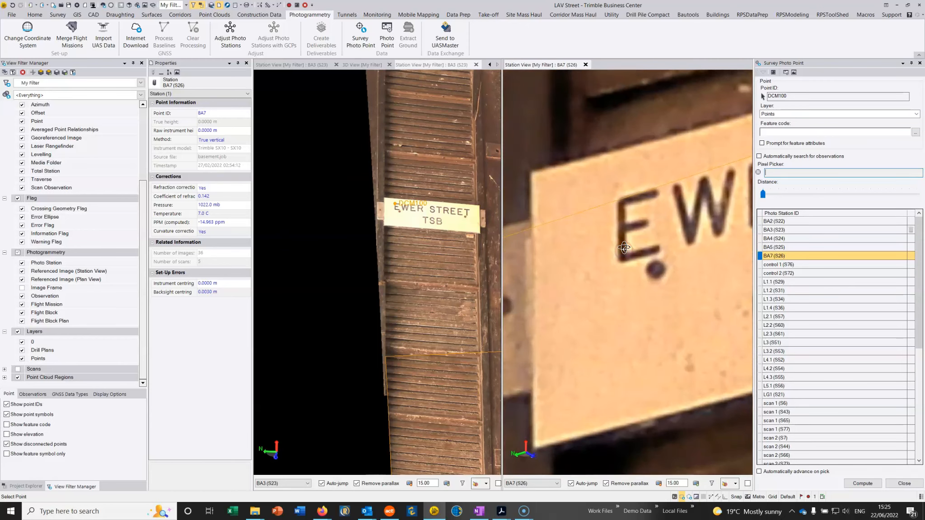
pyautogui.scroll(-2, 613, 211)
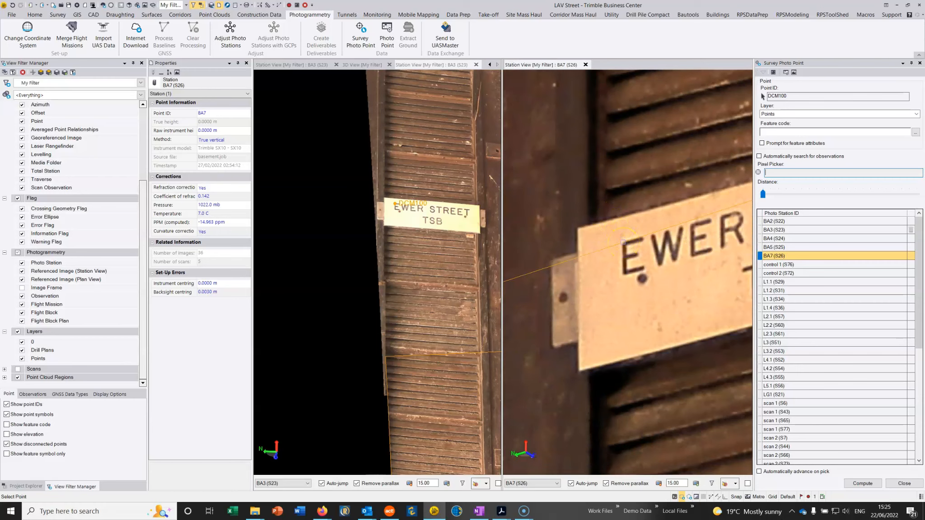
pyautogui.click(647, 267)
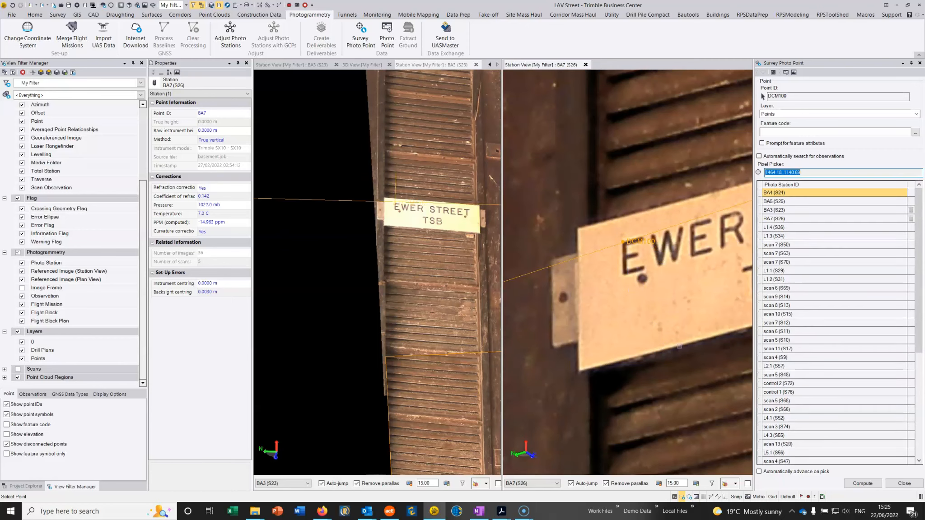
# Inspect in the 3D view where the observation rays from BA3 and BA7 cross.
pyautogui.click(349, 64)
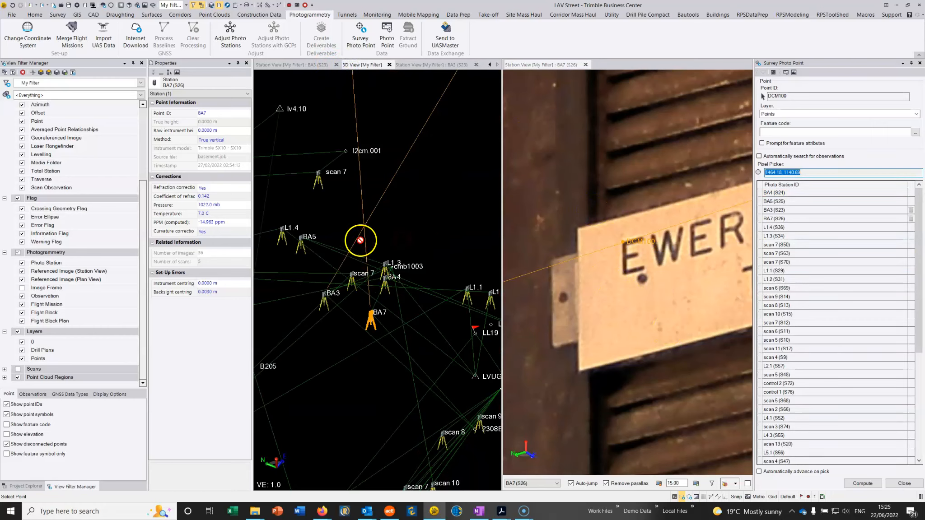
pyautogui.moveTo(355, 243)
pyautogui.mouseDown(button='right')
pyautogui.moveTo(386, 229)
pyautogui.moveTo(420, 237)
pyautogui.moveTo(438, 221)
pyautogui.moveTo(398, 249)
pyautogui.moveTo(359, 240)
pyautogui.moveTo(387, 229)
pyautogui.moveTo(351, 227)
pyautogui.moveTo(371, 227)
pyautogui.moveTo(355, 239)
pyautogui.mouseUp(button='right')
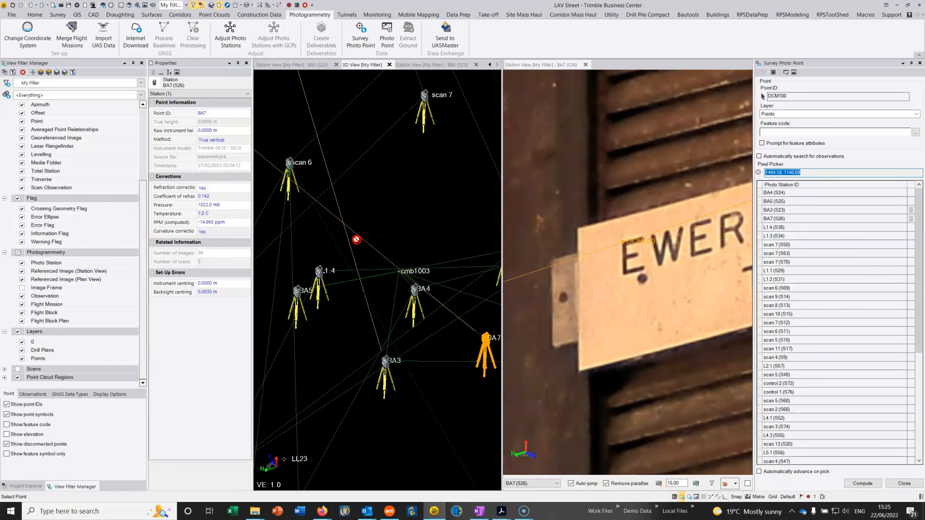
# Compute survey photo point DCM100 from its BA3 and BA7 observations and check it in the 3D view.
pyautogui.click(861, 483)
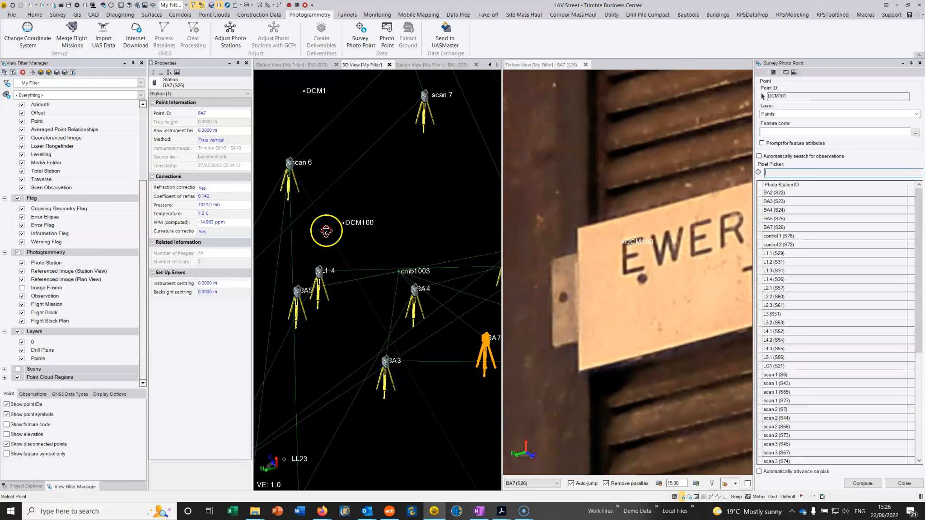
pyautogui.scroll(3, 338, 228)
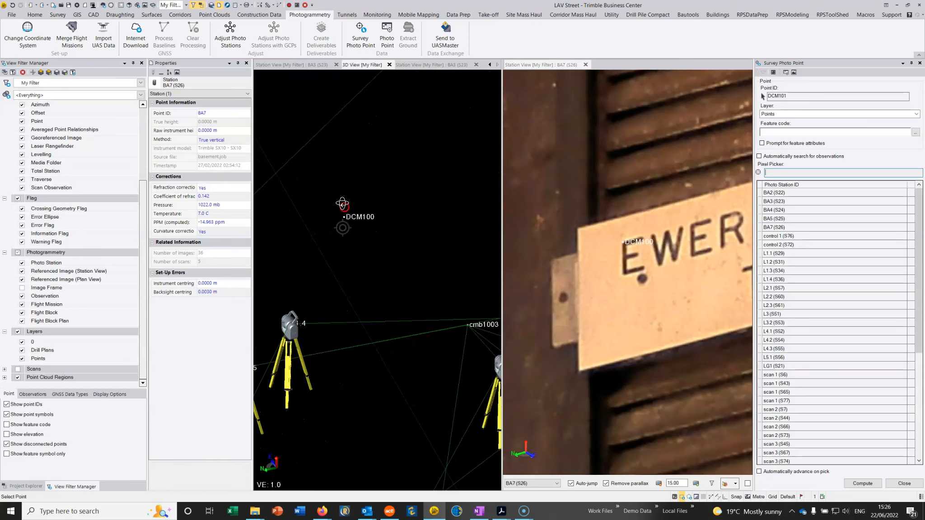
pyautogui.scroll(-3, 344, 208)
pyautogui.moveTo(343, 218); pyautogui.dragTo(387, 131)
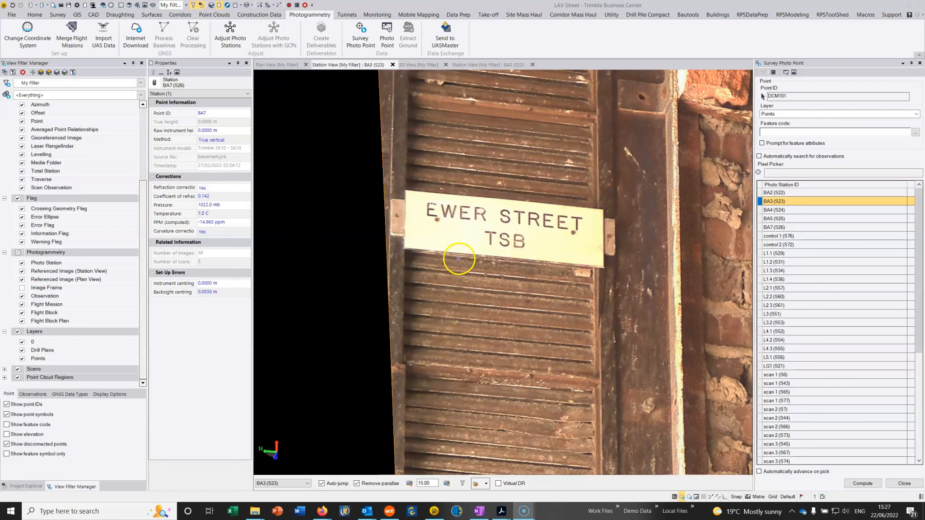
# Hide all panorama images around the EWER STREET TSB sign in the BA3 (S23) station view.
pyautogui.scroll(2, 478, 246)
pyautogui.moveTo(478, 243); pyautogui.dragTo(483, 254, button='middle')
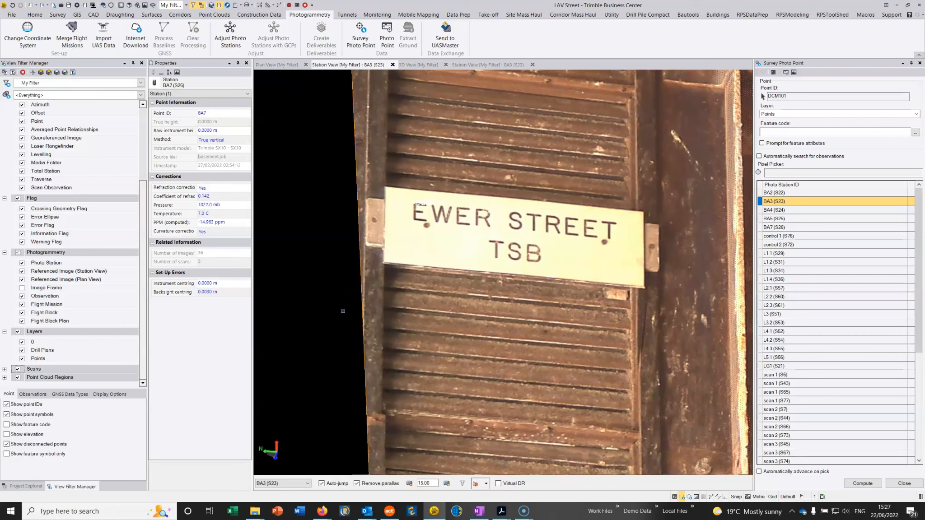
pyautogui.moveTo(481, 220); pyautogui.dragTo(478, 259, button='middle')
pyautogui.scroll(2, 491, 220)
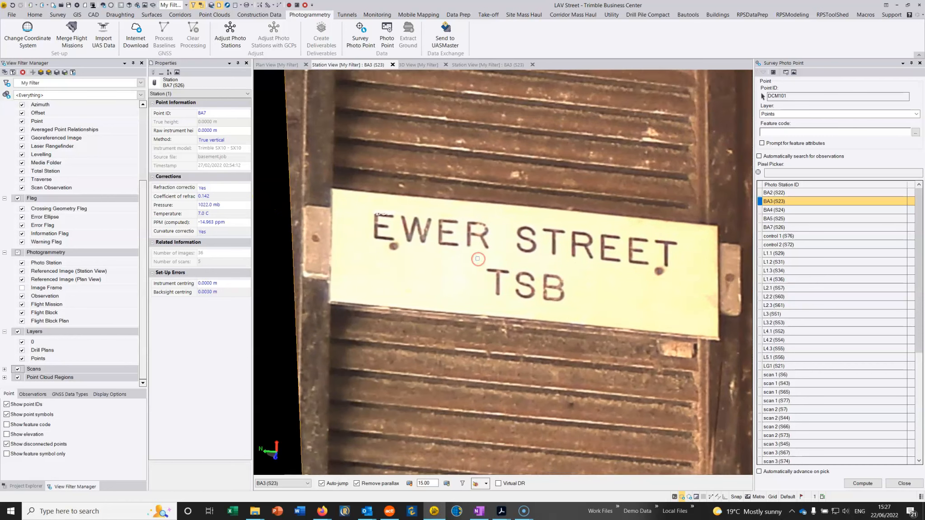
pyautogui.scroll(-1, 477, 260)
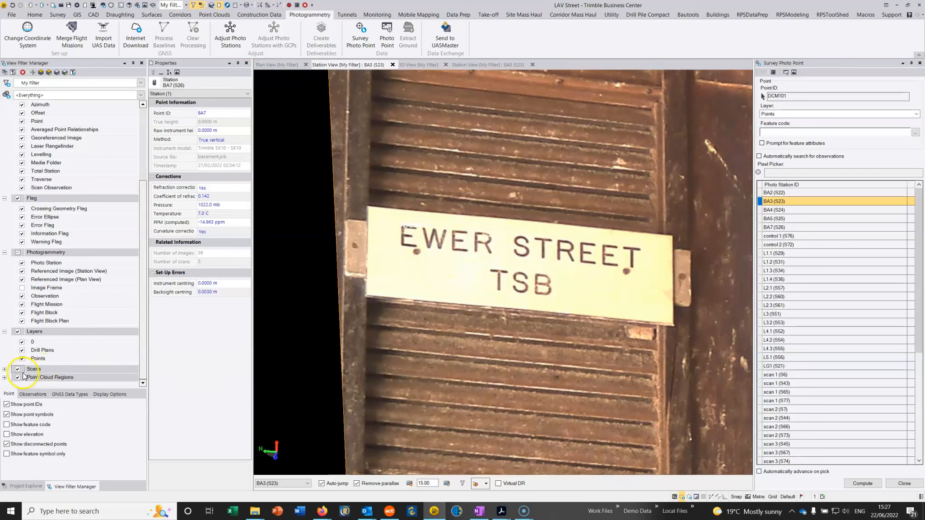
pyautogui.scroll(-5, 467, 301)
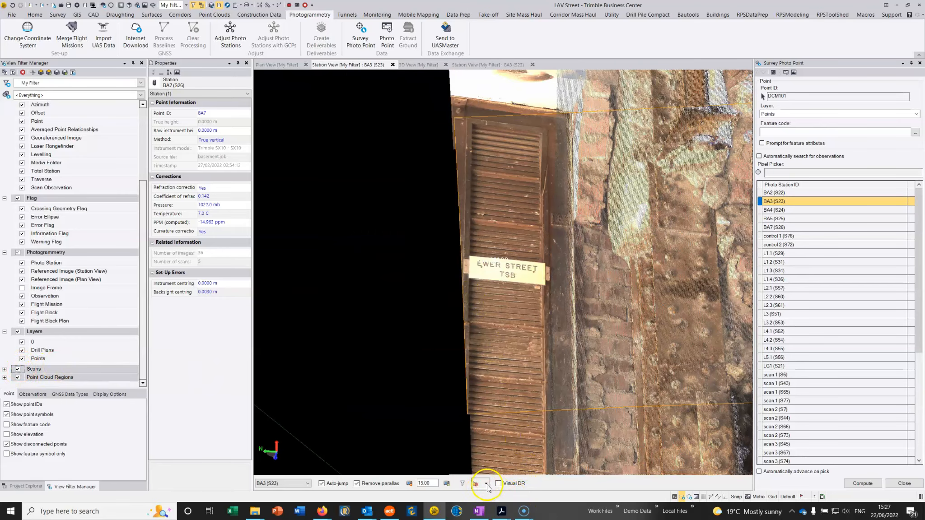
pyautogui.click(463, 484)
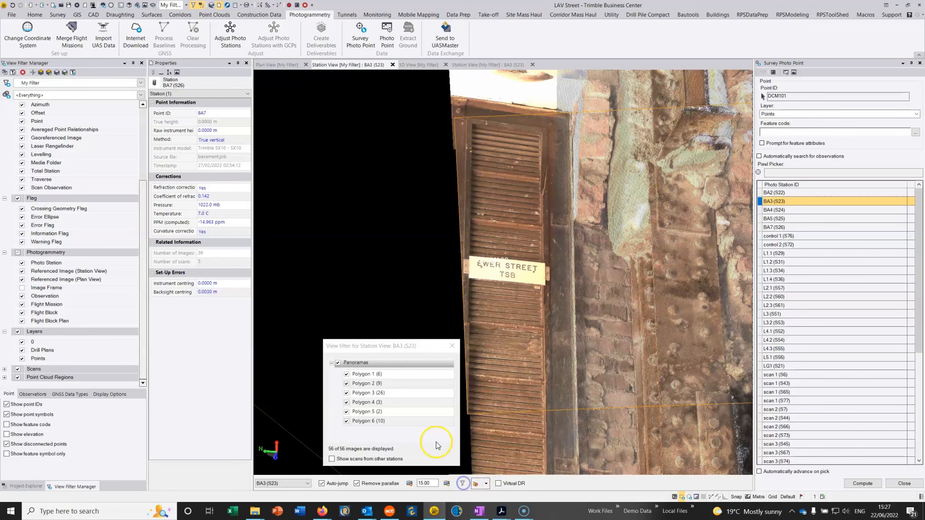
pyautogui.click(338, 363)
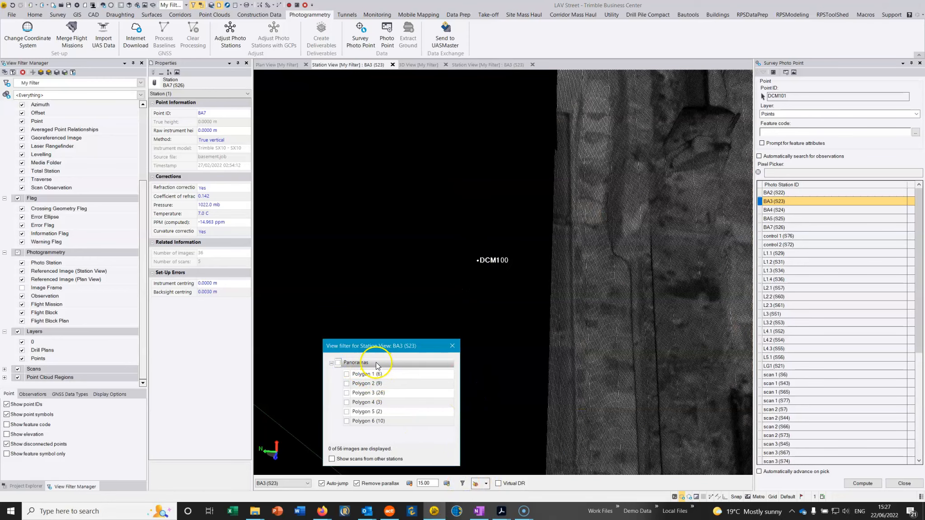
# Examine the scan point cloud coverage around DCM100 and the neighbouring wall in the BA3 station view.
pyautogui.moveTo(526, 271); pyautogui.dragTo(455, 253, button='middle')
pyautogui.scroll(5, 559, 198)
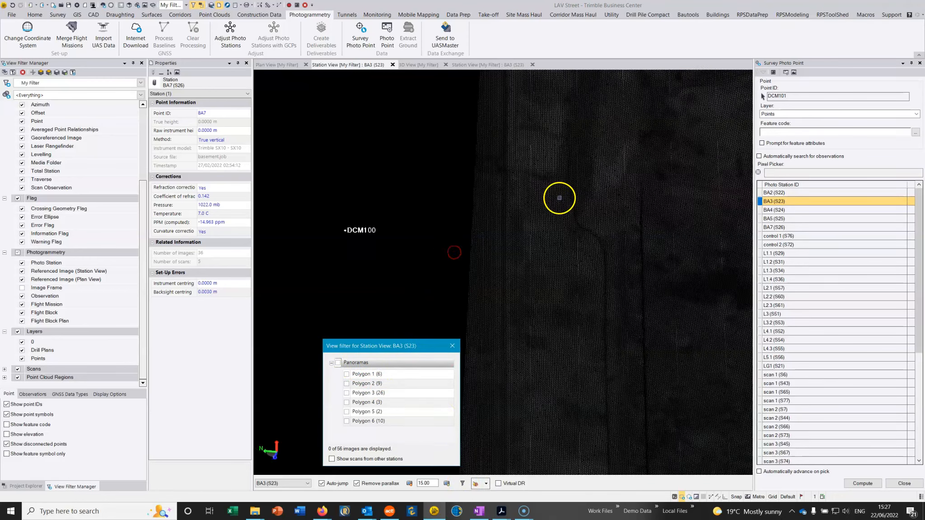
pyautogui.scroll(-6, 560, 206)
pyautogui.scroll(-3, 559, 207)
pyautogui.moveTo(559, 207); pyautogui.dragTo(499, 94, button='middle')
pyautogui.scroll(3, 505, 269)
pyautogui.scroll(4, 504, 281)
pyautogui.moveTo(510, 163); pyautogui.dragTo(519, 350, button='middle')
pyautogui.scroll(-4, 505, 330)
pyautogui.moveTo(475, 192); pyautogui.dragTo(481, 335, button='middle')
pyautogui.scroll(4, 492, 173)
pyautogui.scroll(4, 491, 171)
pyautogui.moveTo(490, 150); pyautogui.dragTo(490, 197, button='middle')
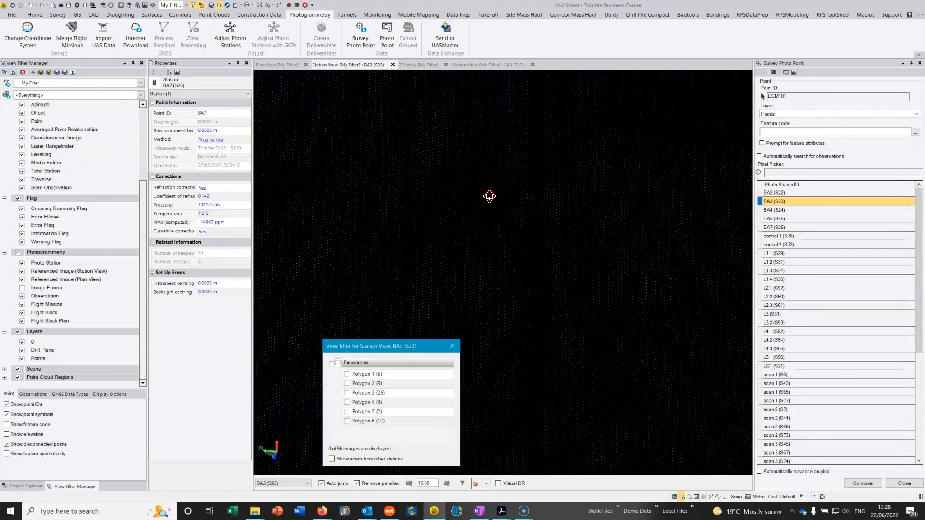
pyautogui.scroll(3, 437, 161)
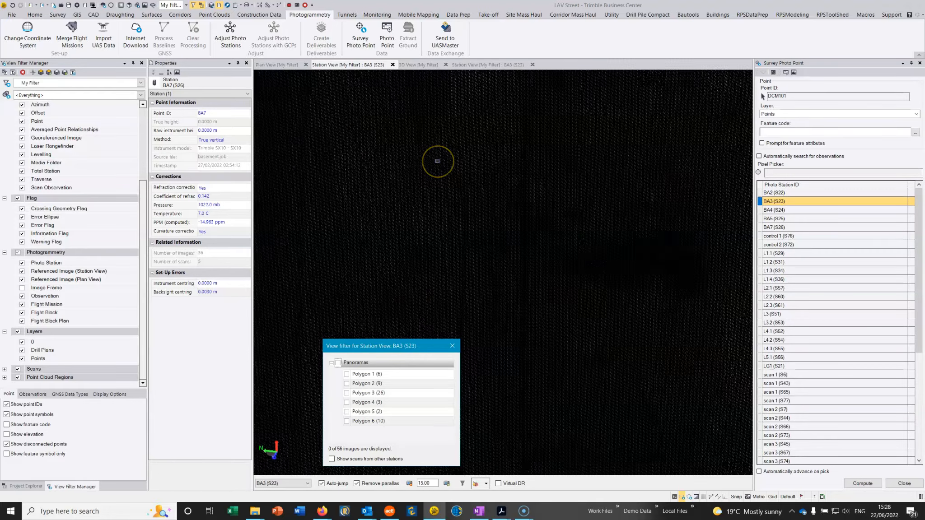
pyautogui.scroll(-3, 437, 161)
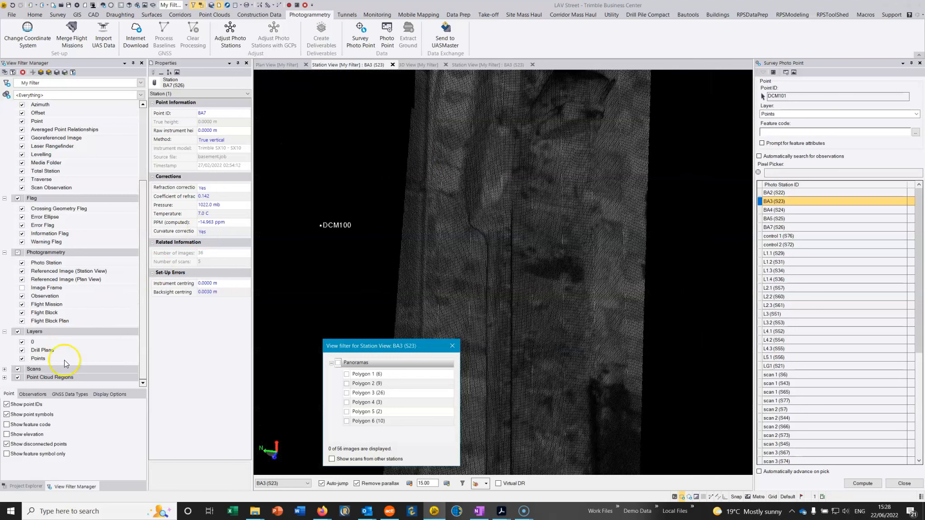
# Display all BA3 panorama images again and inspect the final T and screw on the EWER STREET sign.
pyautogui.click(338, 363)
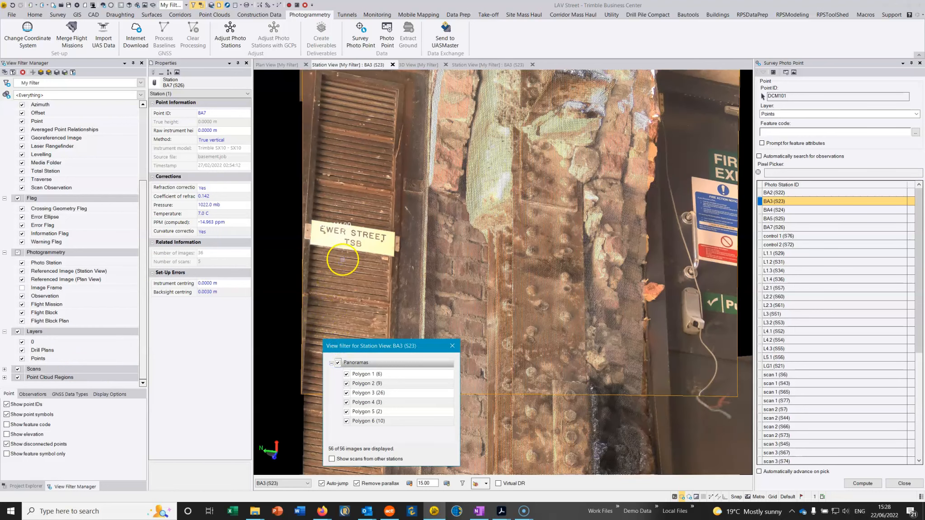
pyautogui.scroll(3, 341, 257)
pyautogui.scroll(5, 450, 223)
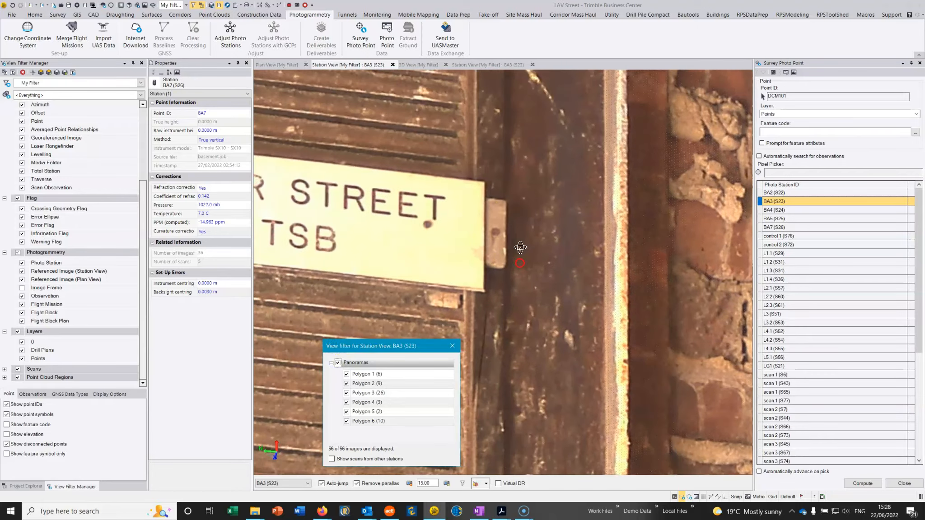
pyautogui.scroll(5, 528, 204)
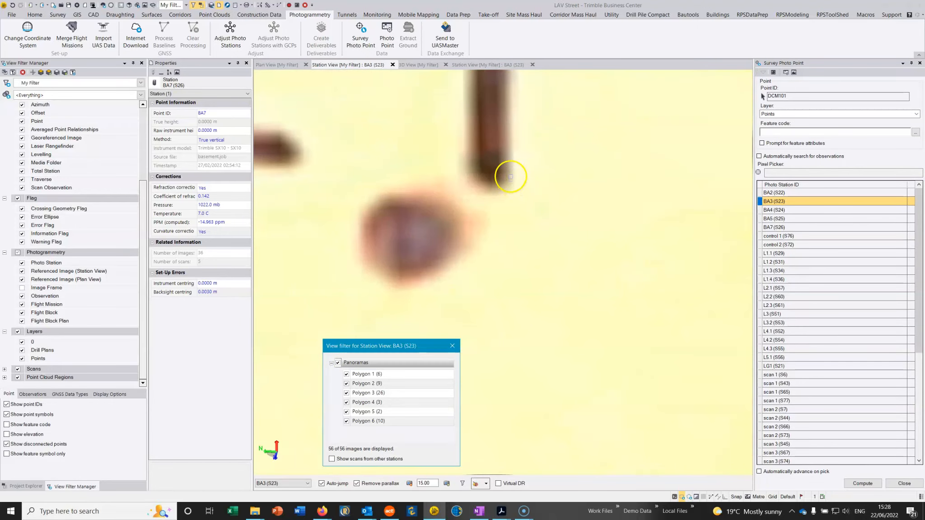
pyautogui.scroll(-5, 577, 352)
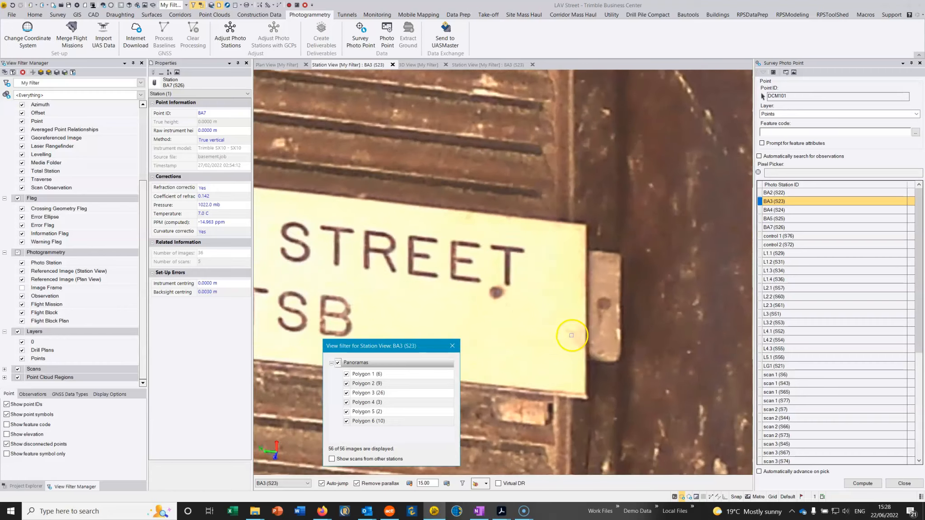
pyautogui.scroll(-3, 545, 303)
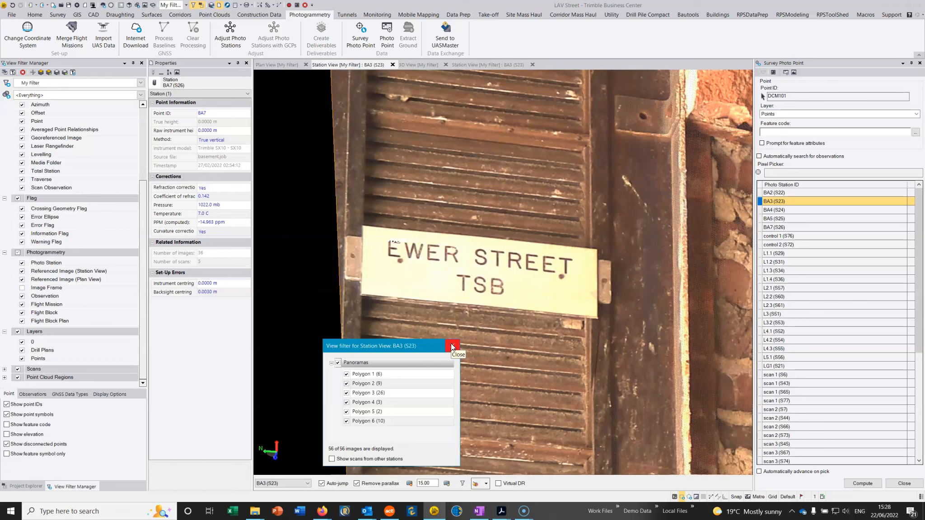
# Toggle the BA3 panoramas off and back on to compare DCM100 with the scan data, and close the view filter.
pyautogui.click(337, 362)
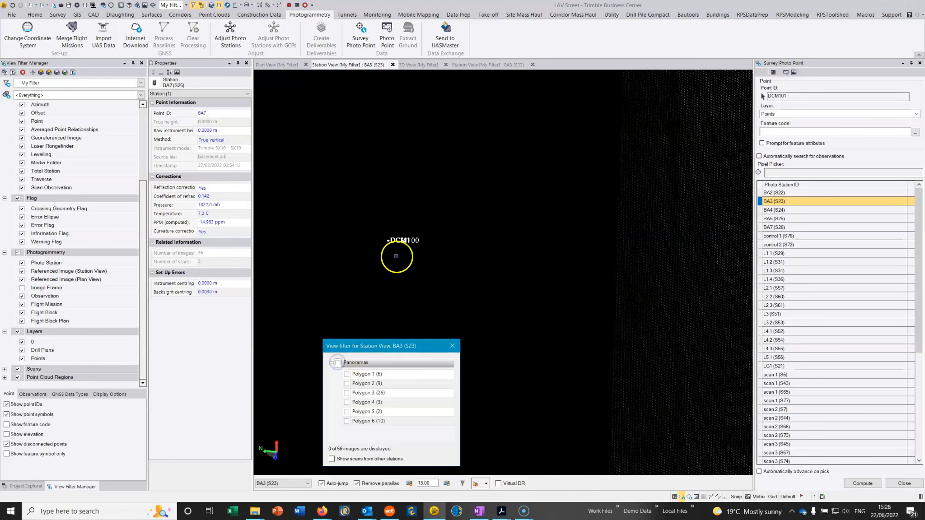
pyautogui.click(338, 363)
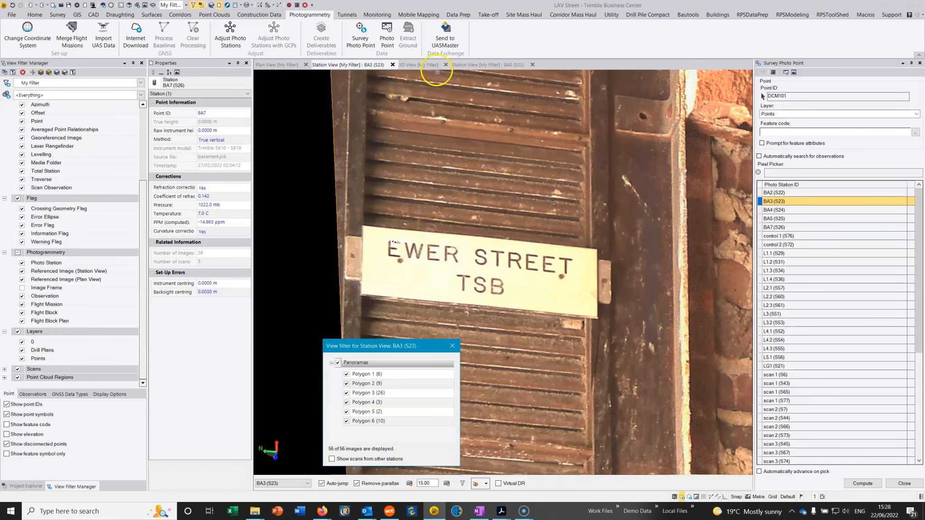
pyautogui.click(476, 66)
pyautogui.click(506, 65)
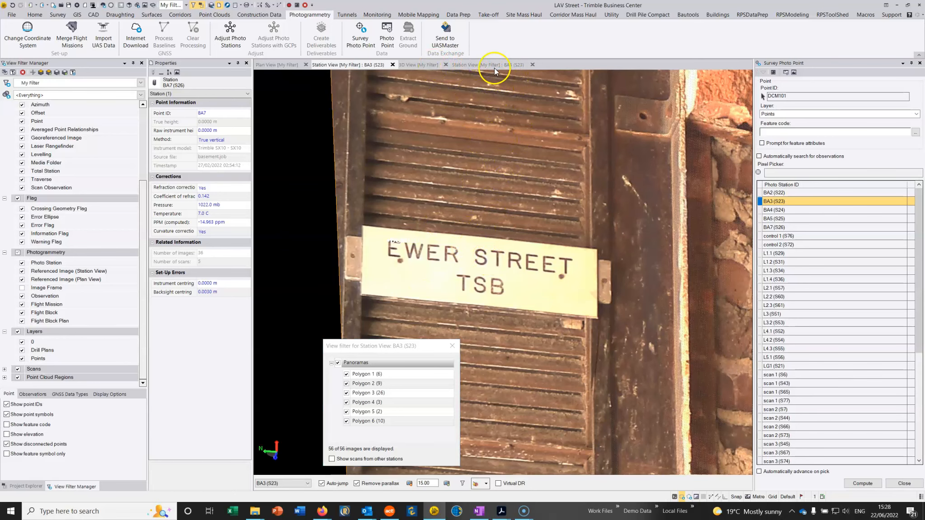
pyautogui.click(452, 346)
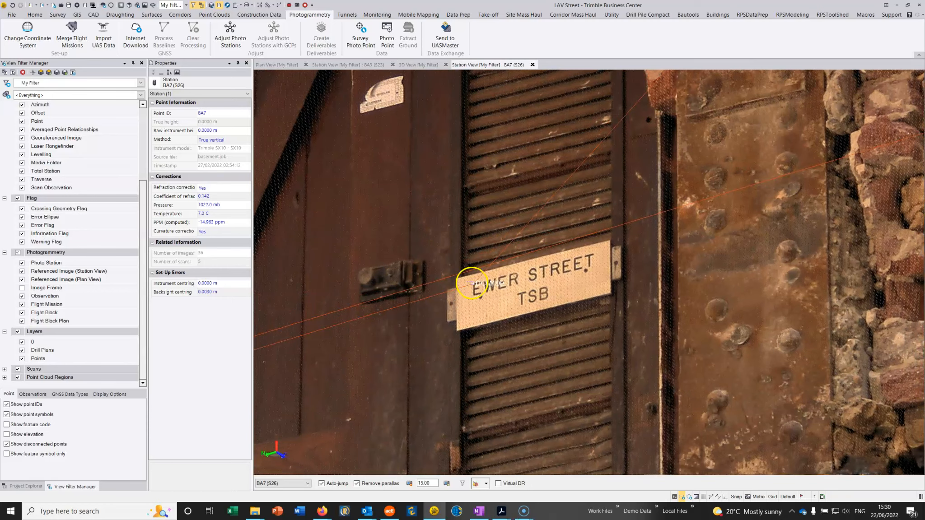
# Hide the BA7 (S26) panoramas to inspect the point cloud around DCM100, and display all of them again.
pyautogui.scroll(4, 470, 271)
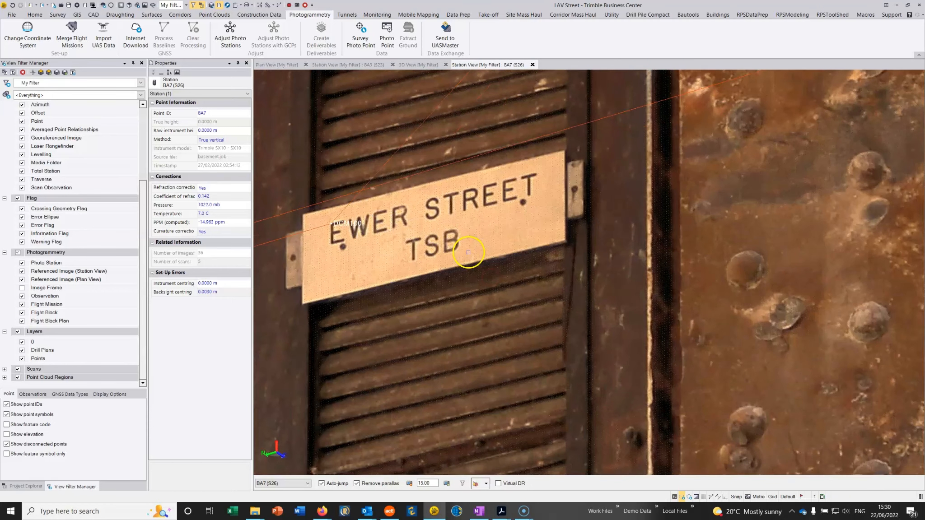
pyautogui.moveTo(468, 252); pyautogui.dragTo(516, 269, button='middle')
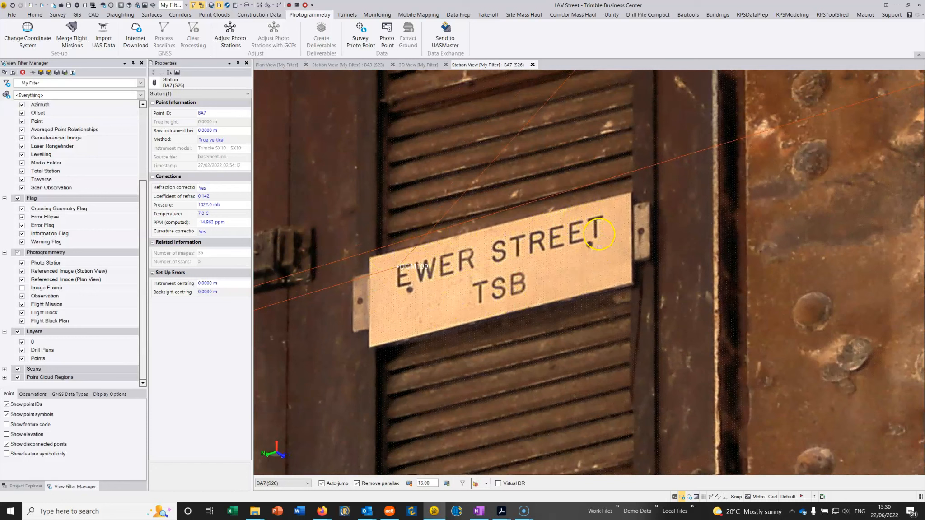
pyautogui.click(484, 485)
pyautogui.click(485, 485)
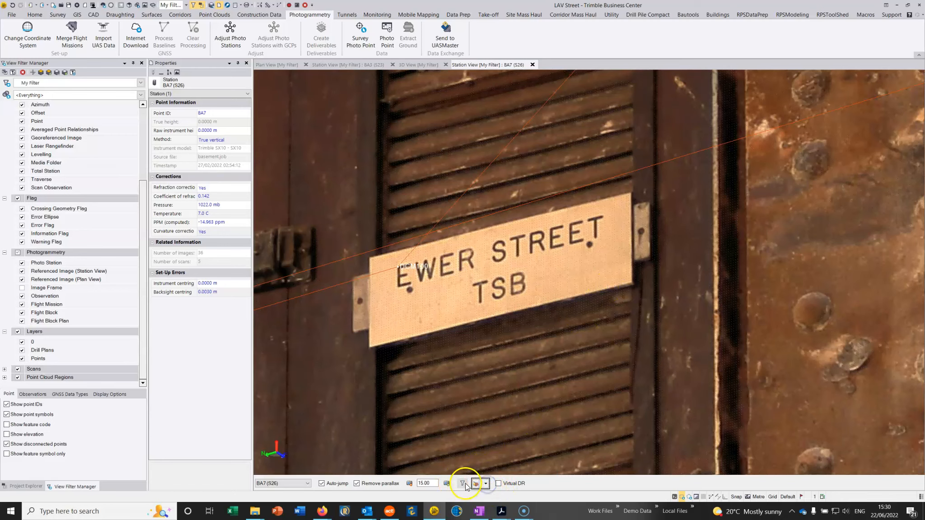
pyautogui.click(464, 485)
pyautogui.click(338, 363)
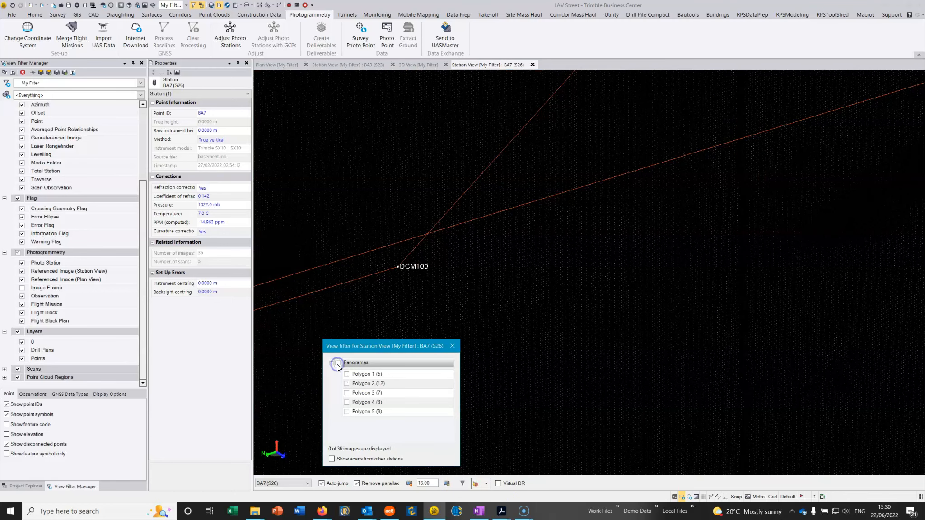
pyautogui.moveTo(450, 282); pyautogui.dragTo(545, 266)
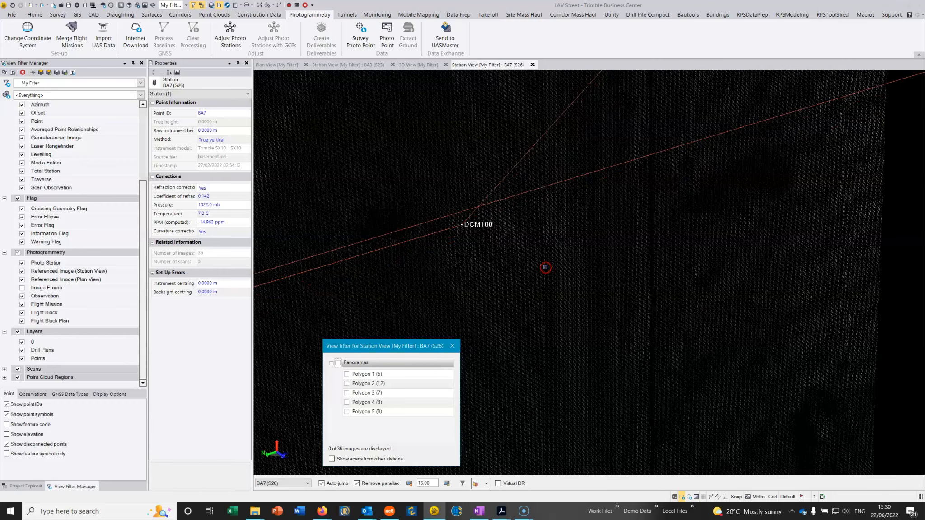
pyautogui.click(339, 362)
pyautogui.click(452, 346)
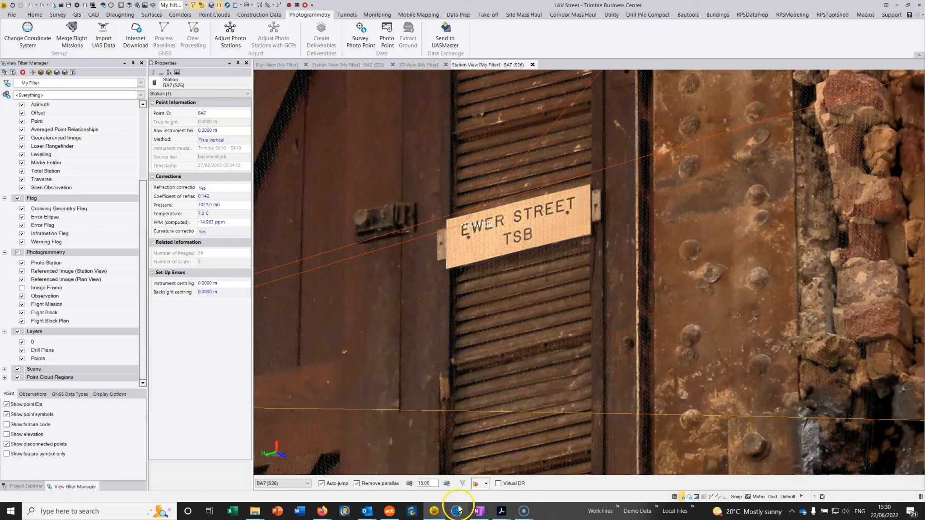
# Start a depth plane definition in the BA7 station view and name it East Plane 1.
pyautogui.click(463, 484)
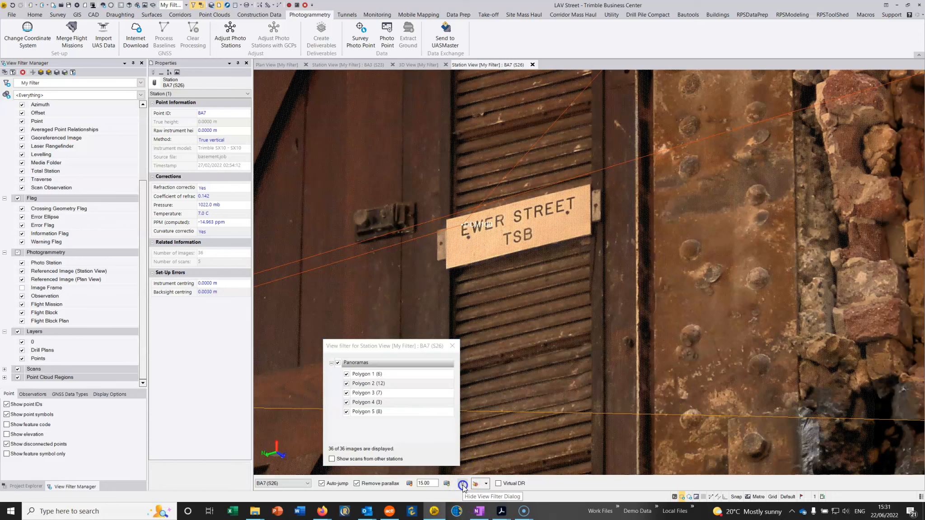
pyautogui.click(461, 484)
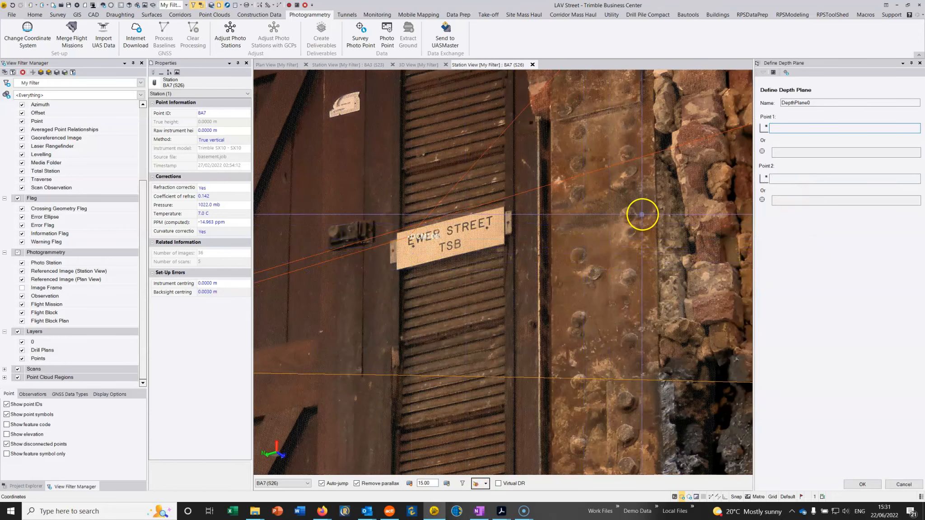
pyautogui.moveTo(821, 101); pyautogui.dragTo(765, 107)
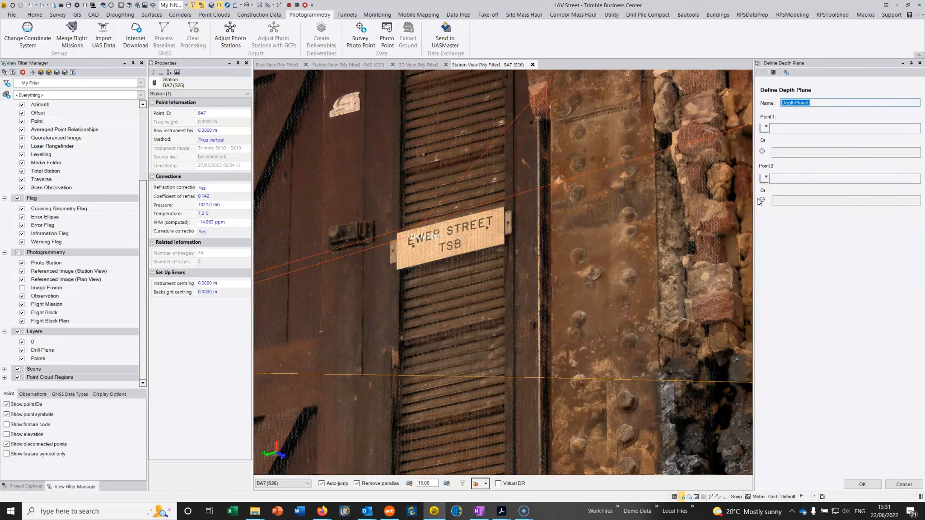
pyautogui.write('East')
pyautogui.click(791, 129)
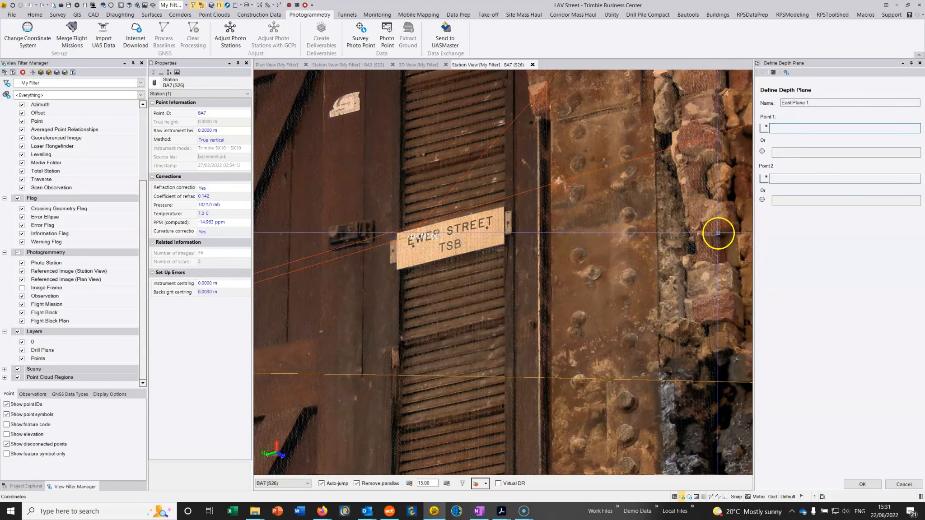
# Pick the depth plane's two points near the upper-left and upper-right corners of the EWER STREET TSB sign.
pyautogui.scroll(3, 412, 220)
pyautogui.scroll(3, 411, 220)
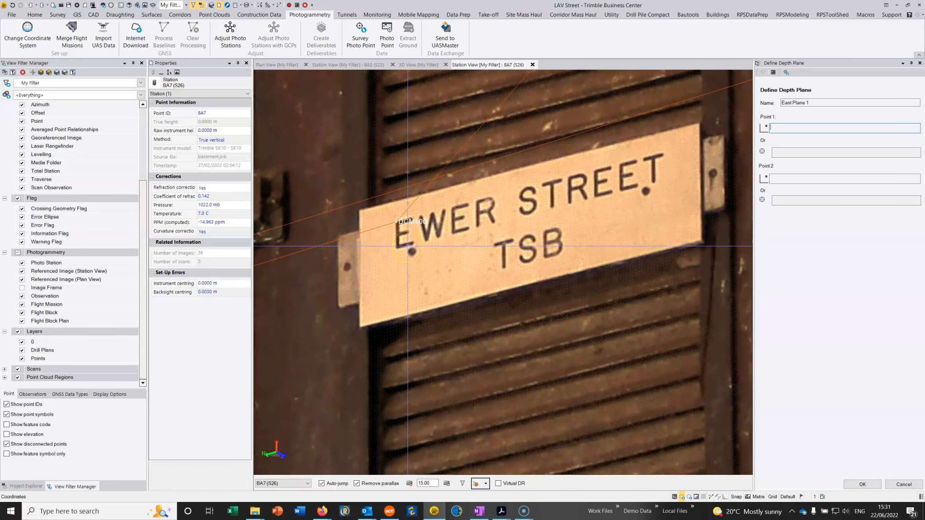
pyautogui.click(371, 221)
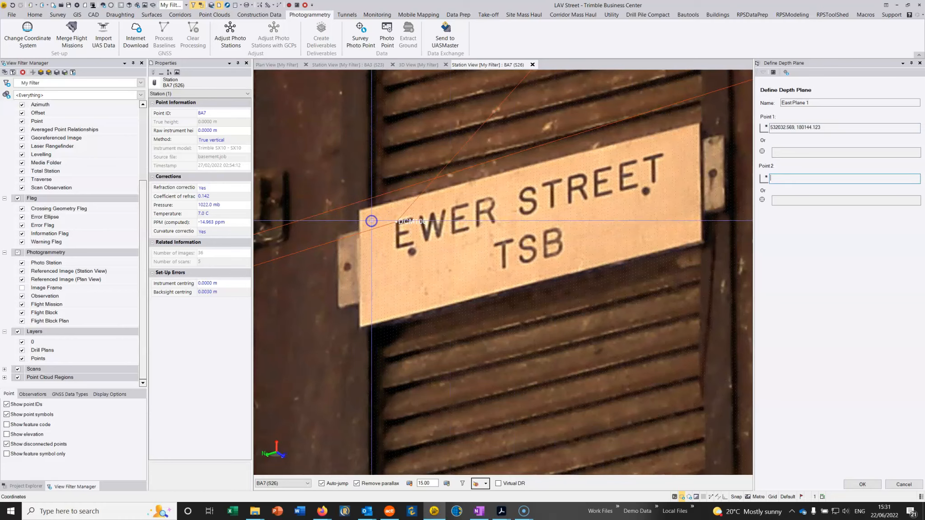
pyautogui.click(689, 137)
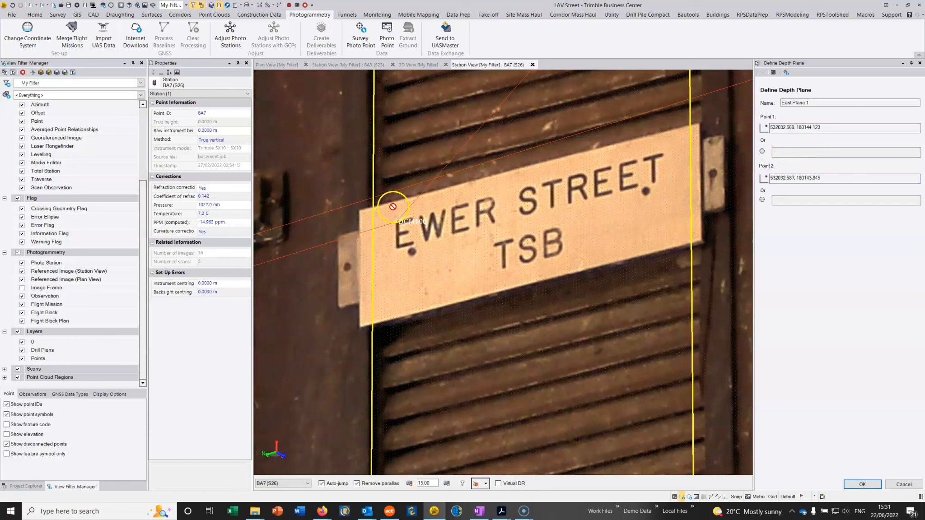
# Accept the East Plane 1 depth plane definition and hide the scans in the BA7 station view.
pyautogui.click(862, 484)
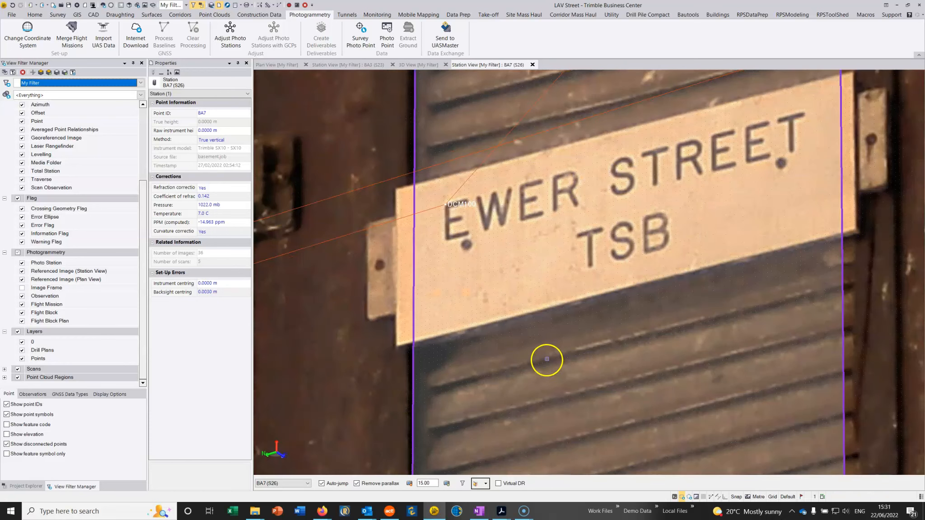
pyautogui.click(18, 369)
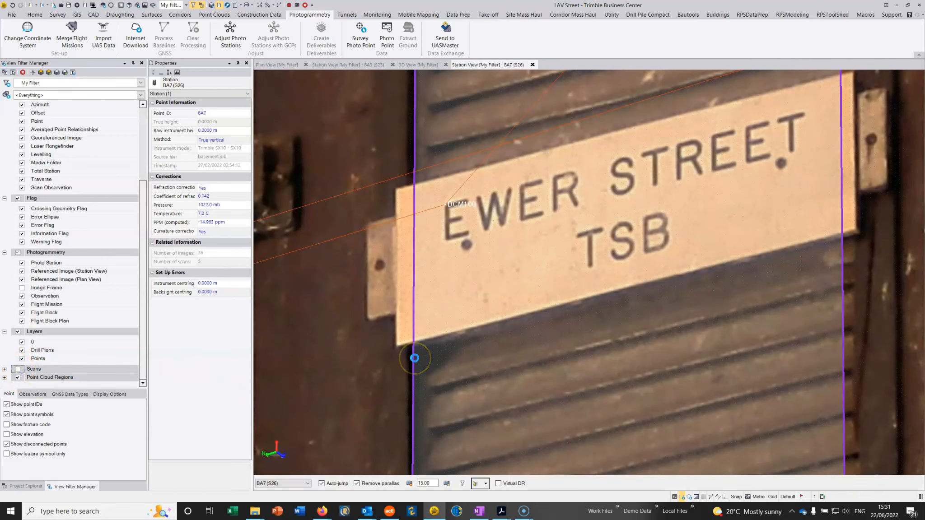
pyautogui.scroll(-3, 416, 350)
pyautogui.moveTo(566, 260); pyautogui.dragTo(459, 280, button='middle')
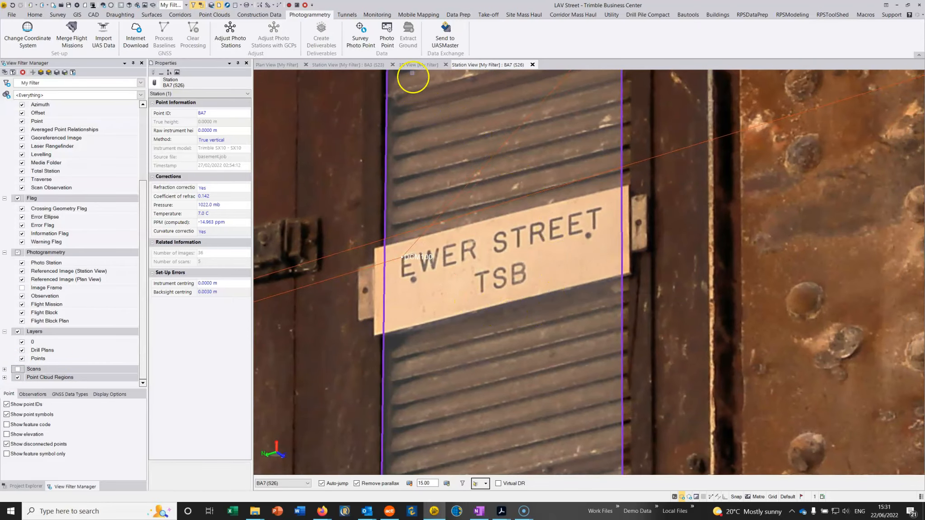
# Examine in the 3D view how the new depth plane stands relative to DCM100 and the stations.
pyautogui.click(413, 64)
pyautogui.scroll(-4, 499, 284)
pyautogui.moveTo(522, 232); pyautogui.dragTo(589, 224, button='right')
pyautogui.moveTo(362, 266); pyautogui.dragTo(619, 266, button='middle')
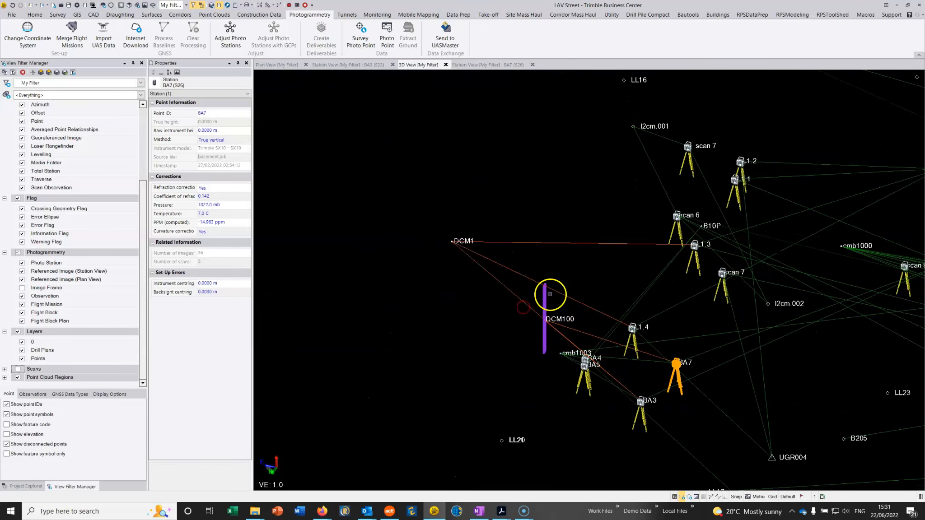
pyautogui.scroll(-2, 547, 302)
pyautogui.scroll(5, 543, 311)
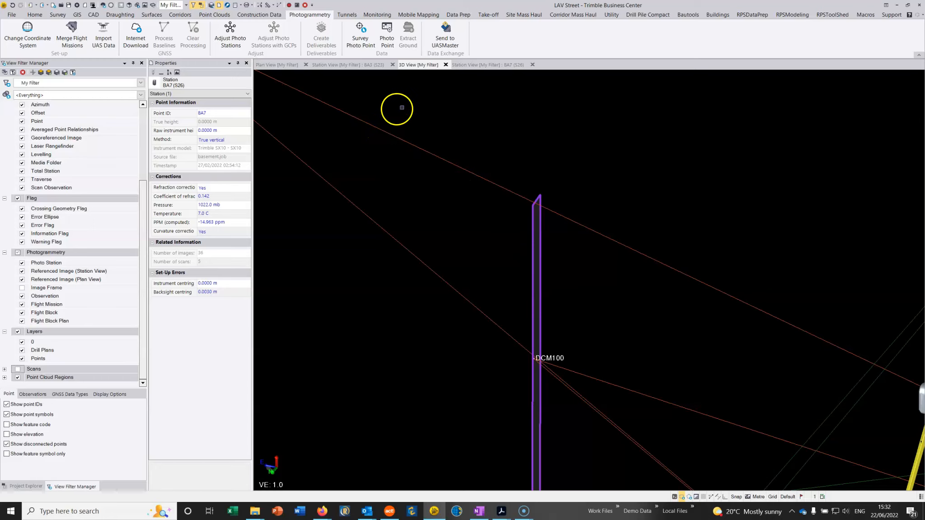
# Create point DCM101 in the BA7 station view, where the crossbar meets the stem's left side on the last T of STREET.
pyautogui.click(473, 65)
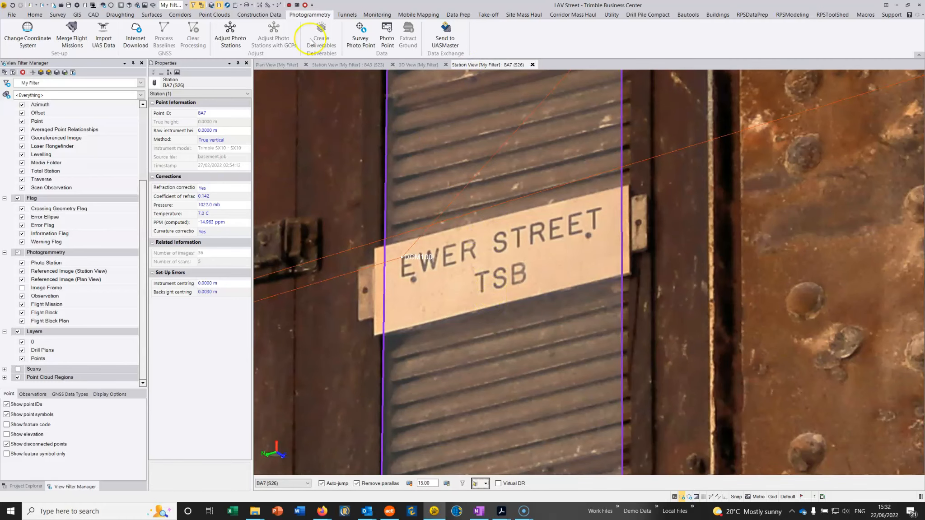
pyautogui.click(93, 15)
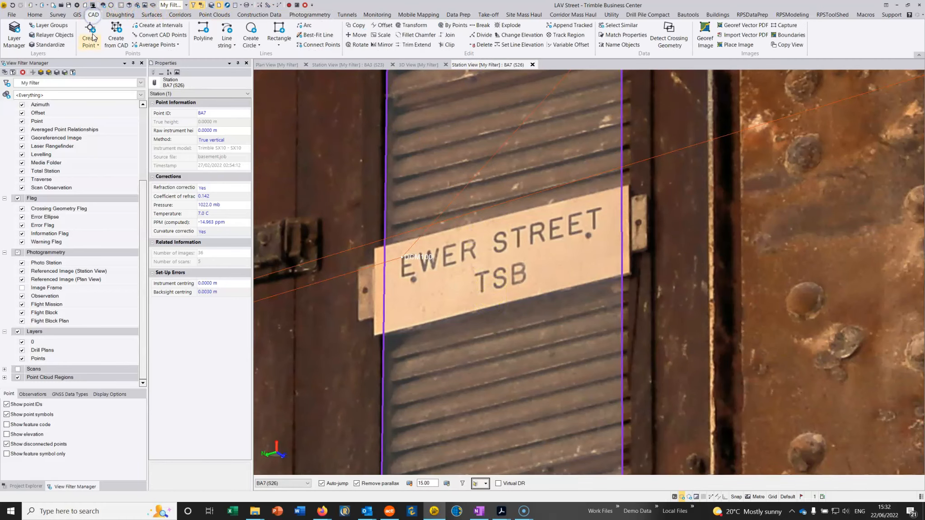
pyautogui.click(94, 31)
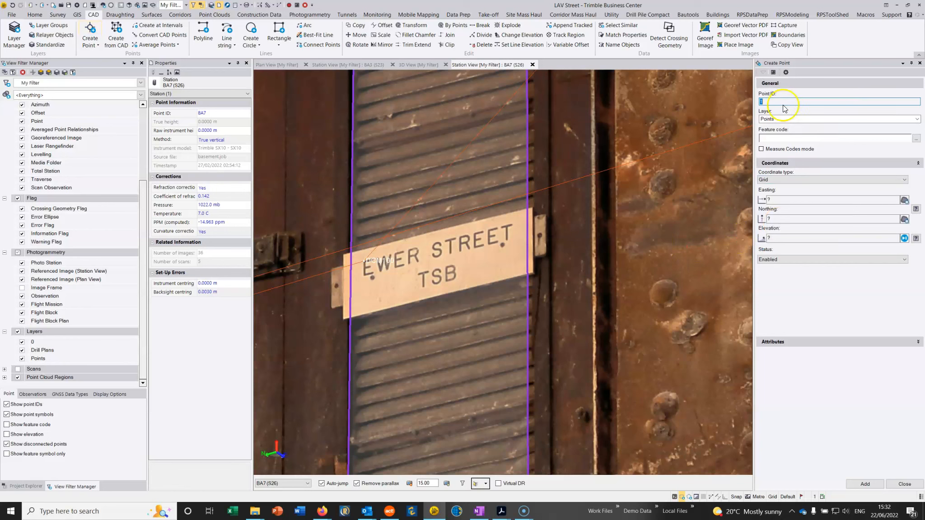
pyautogui.write('DCM101')
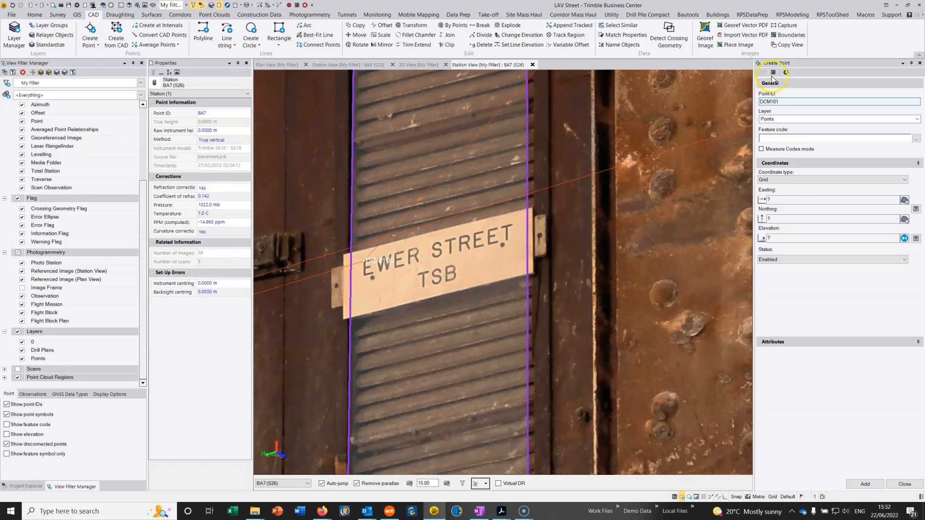
pyautogui.click(776, 199)
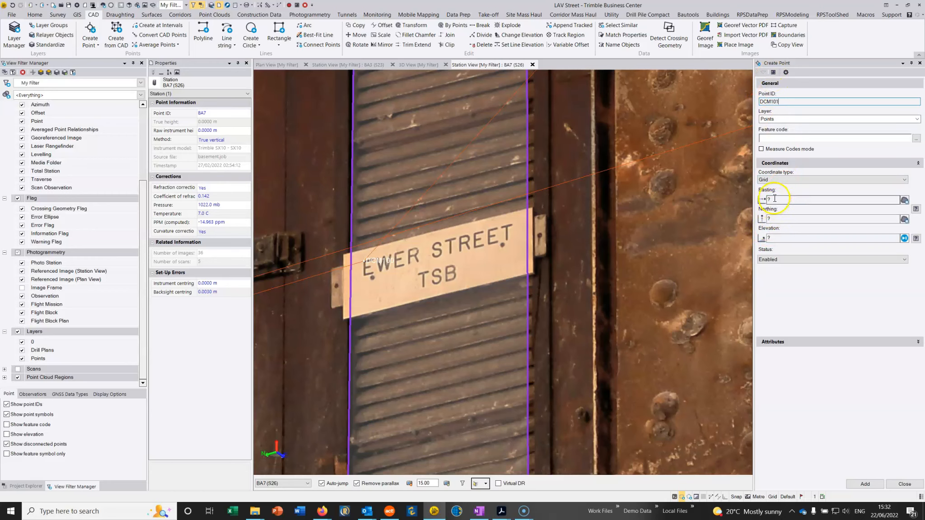
pyautogui.scroll(6, 502, 215)
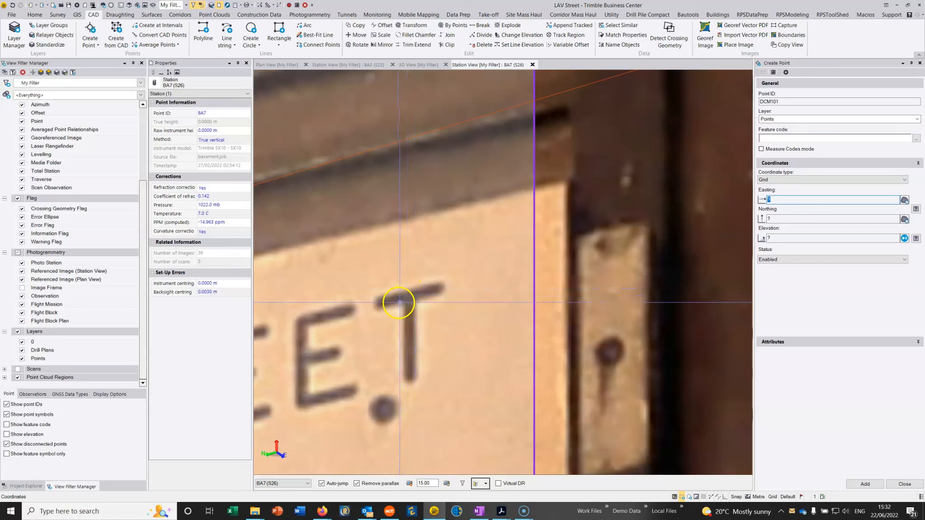
pyautogui.click(402, 304)
pyautogui.press('Return')
# Add points DCM102 to DCM107 around the same T, at the crossbar's four corners, the stem's upper-right corner and its lower-right end.
pyautogui.click(377, 308)
pyautogui.press('Return')
pyautogui.click(379, 293)
pyautogui.press('Return')
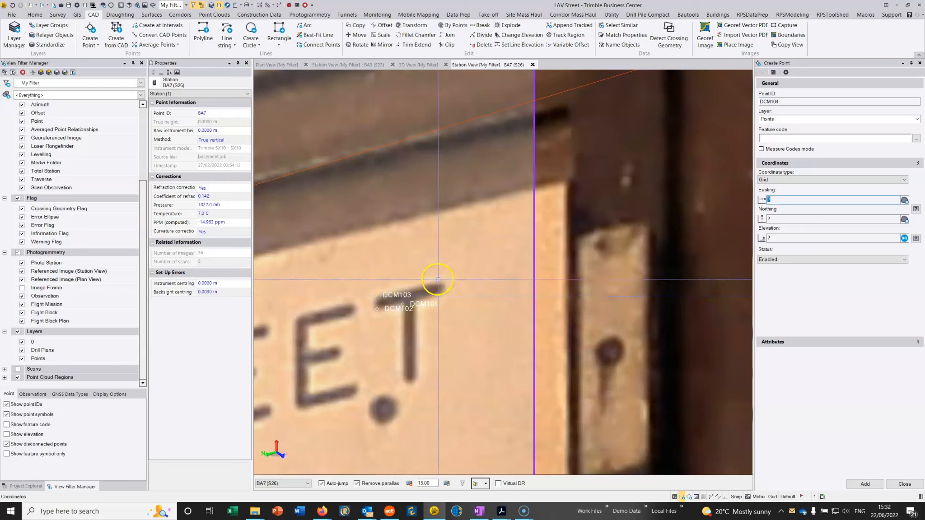
pyautogui.click(442, 278)
pyautogui.press('Return')
pyautogui.click(443, 294)
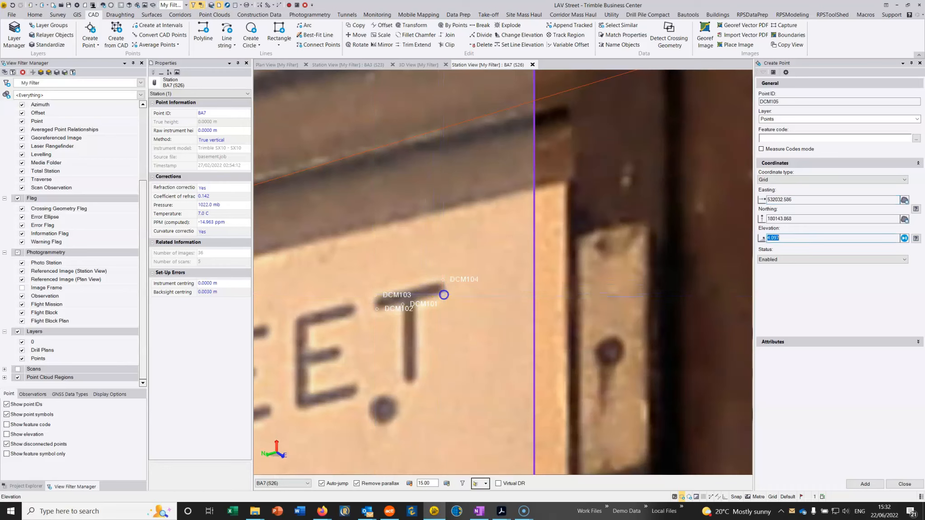
pyautogui.press('Return')
pyautogui.click(417, 304)
pyautogui.press('Return')
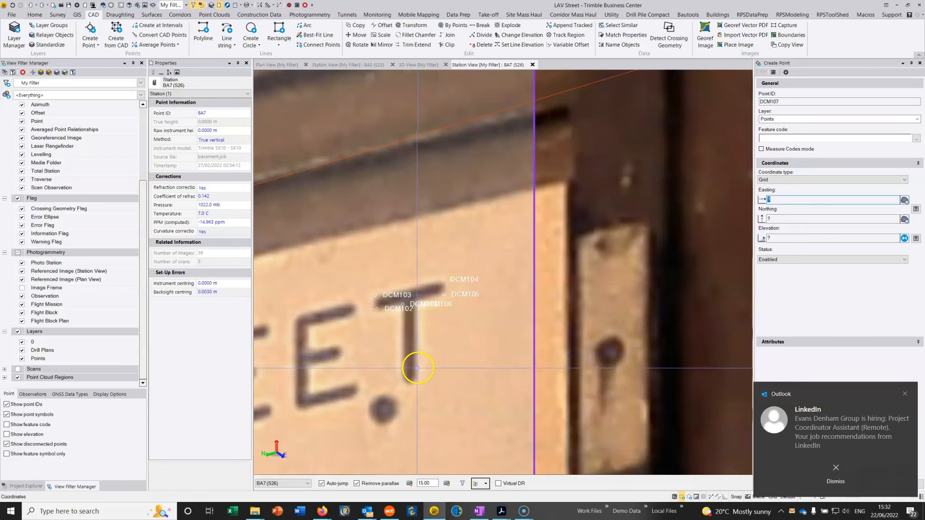
pyautogui.click(418, 375)
pyautogui.press('Return')
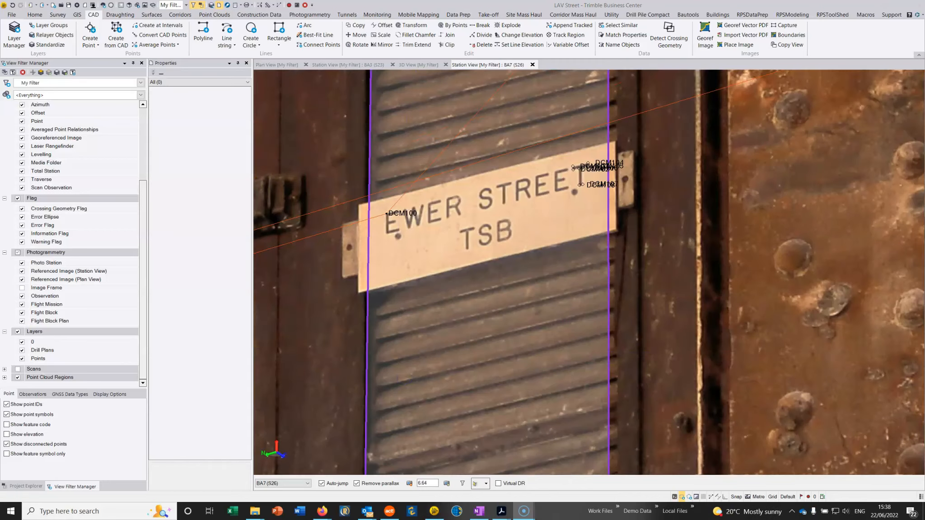
# Check which depth plane is active in the BA7 station view.
pyautogui.moveTo(422, 289); pyautogui.dragTo(436, 294, button='middle')
pyautogui.scroll(2, 446, 285)
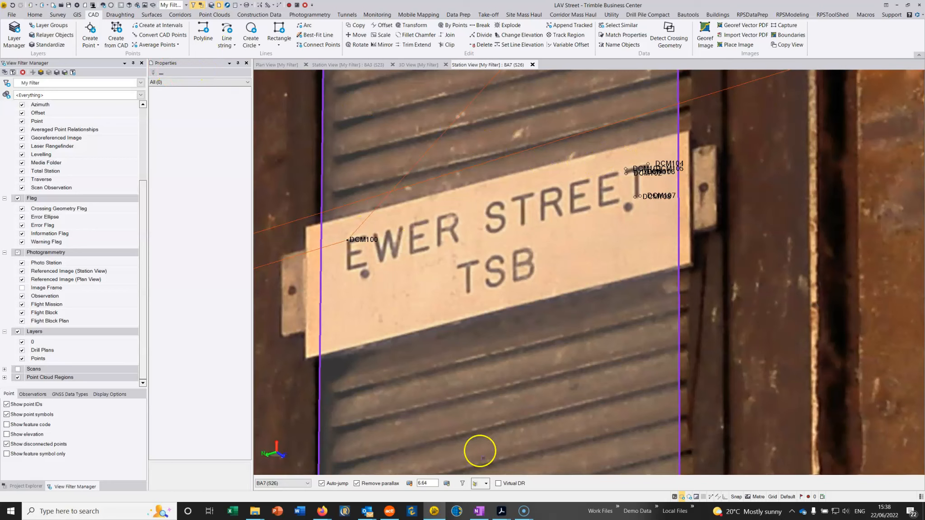
pyautogui.click(486, 483)
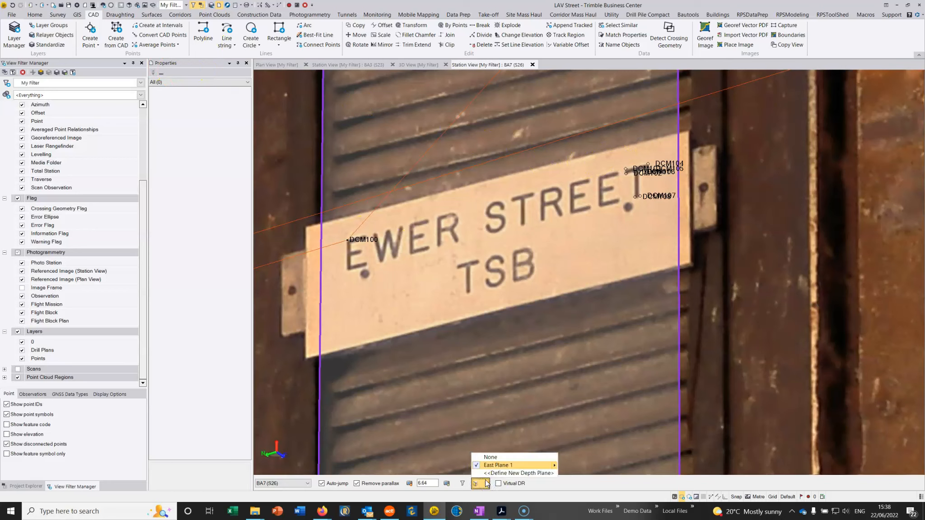
pyautogui.click(486, 484)
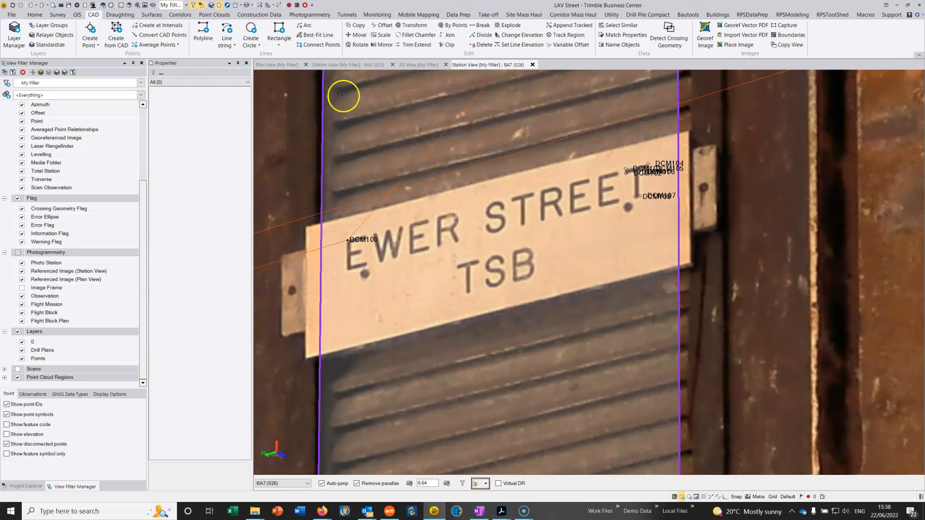
# Start a line string on layer 0 and draw the sign's top edge from its upper-left to its upper-right corner.
pyautogui.click(229, 30)
pyautogui.click(859, 486)
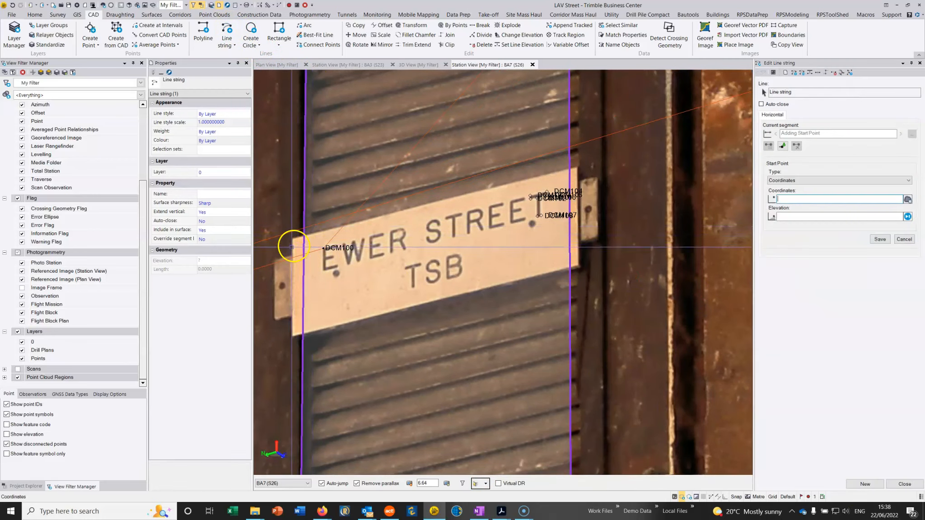
pyautogui.scroll(3, 293, 247)
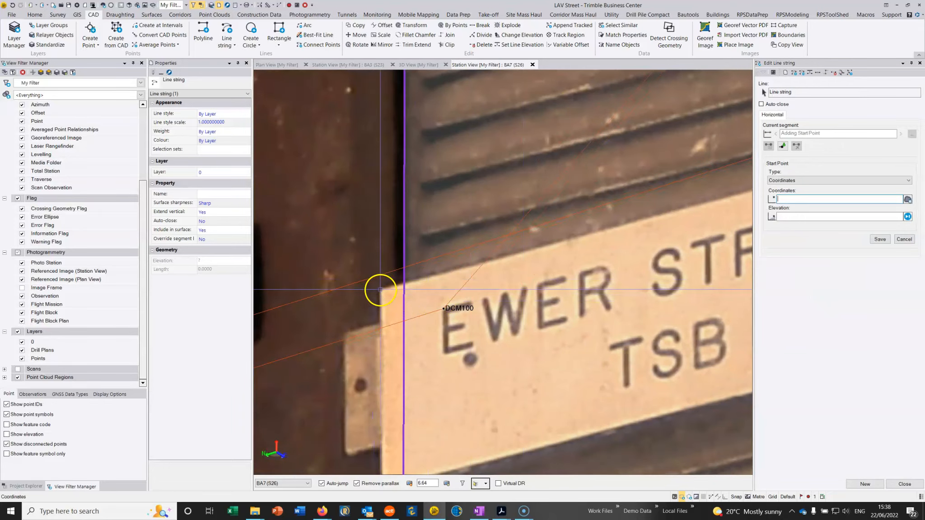
pyautogui.click(381, 289)
pyautogui.scroll(-3, 397, 289)
pyautogui.scroll(4, 502, 244)
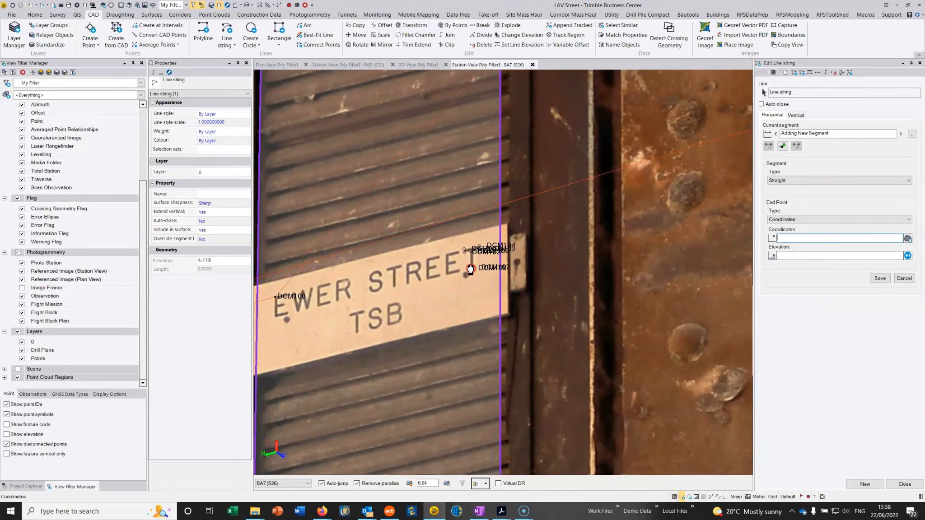
pyautogui.moveTo(502, 177); pyautogui.dragTo(530, 279, button='middle')
pyautogui.click(541, 261)
# Extend the line string with straight segments to the sign's lower-right and lower-left corners.
pyautogui.moveTo(557, 358); pyautogui.dragTo(559, 56, button='middle')
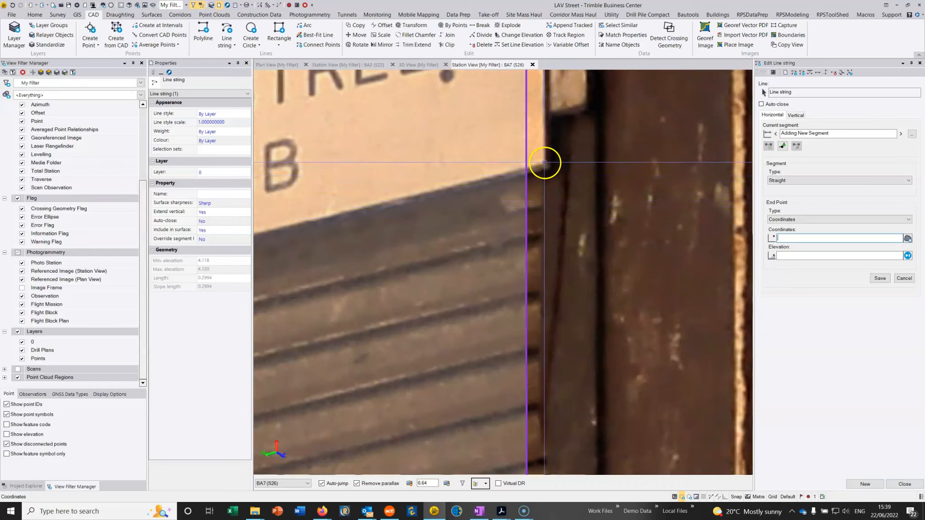
pyautogui.click(543, 162)
pyautogui.scroll(-3, 524, 231)
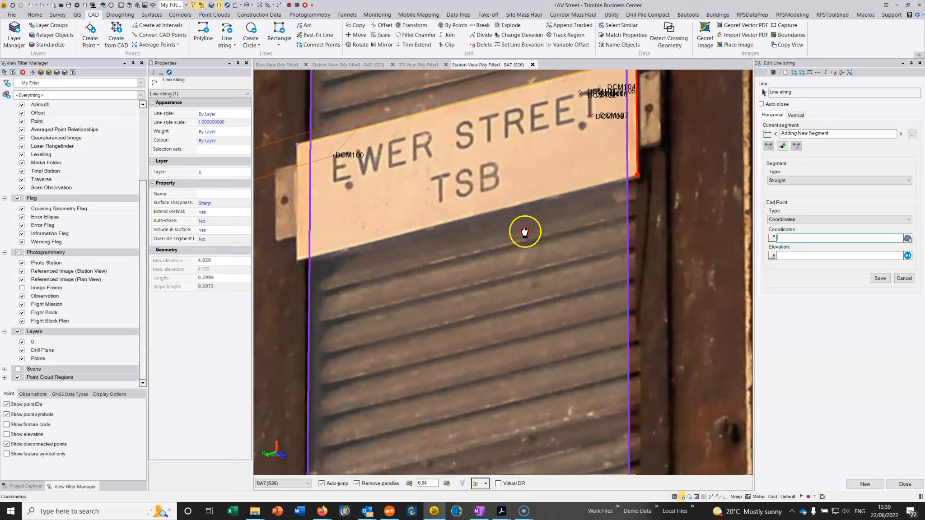
pyautogui.scroll(3, 433, 225)
pyautogui.moveTo(408, 166); pyautogui.dragTo(499, 289, button='middle')
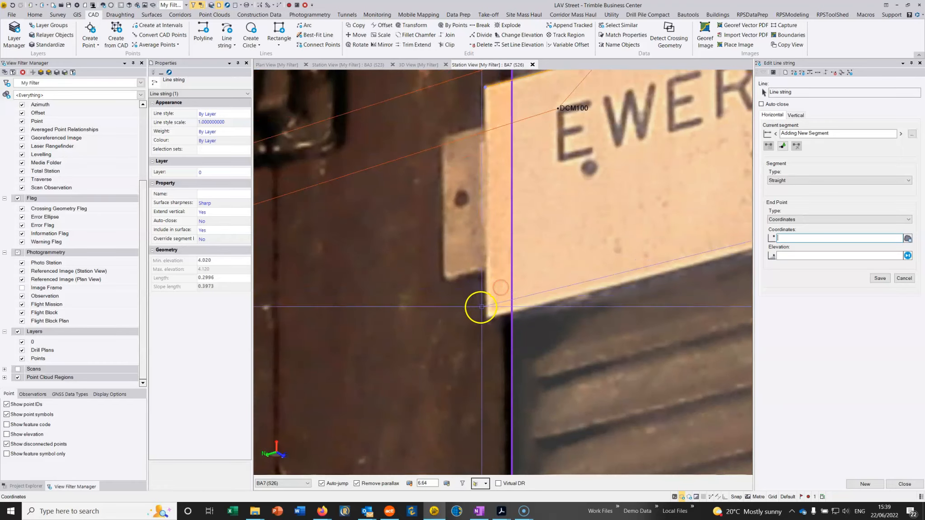
pyautogui.click(488, 317)
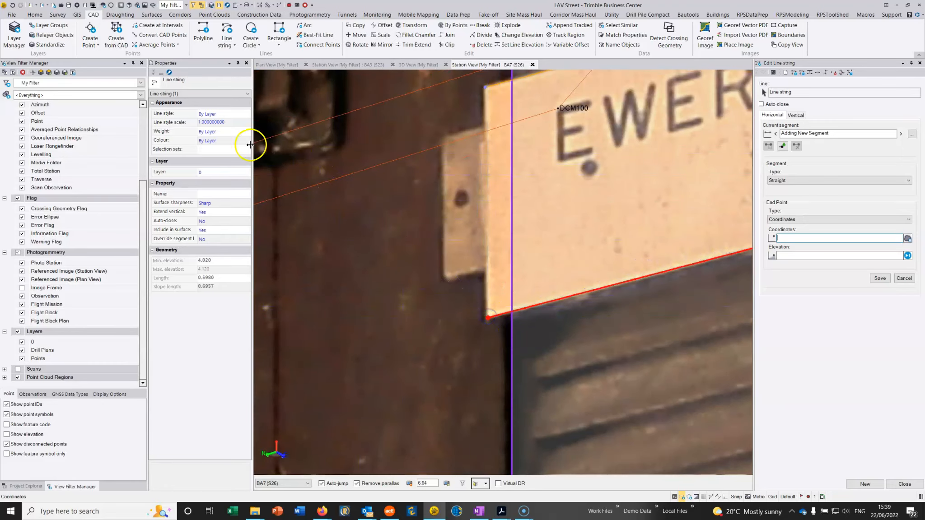
# Set the line string's auto-close to Yes, finish editing it and deselect it.
pyautogui.click(212, 221)
pyautogui.click(206, 233)
pyautogui.scroll(-2, 500, 203)
pyautogui.scroll(-2, 500, 203)
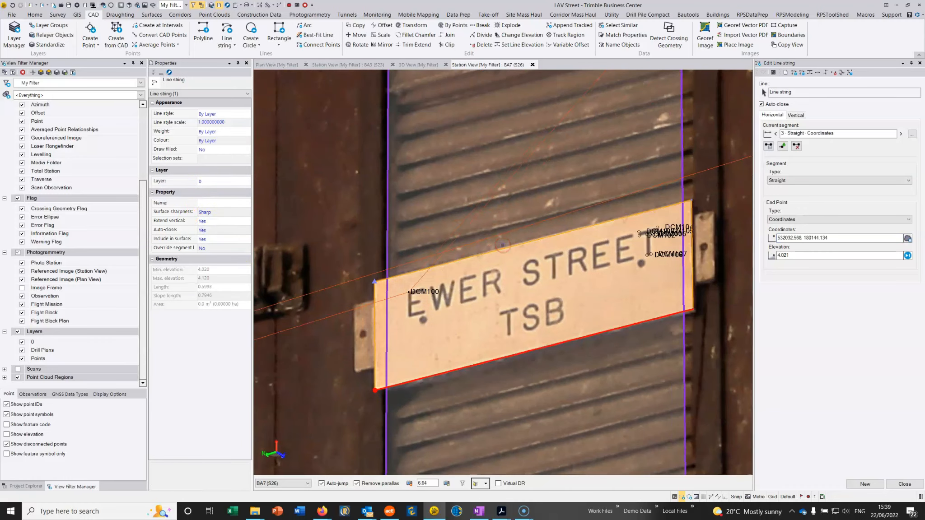
pyautogui.click(919, 62)
pyautogui.scroll(2, 767, 310)
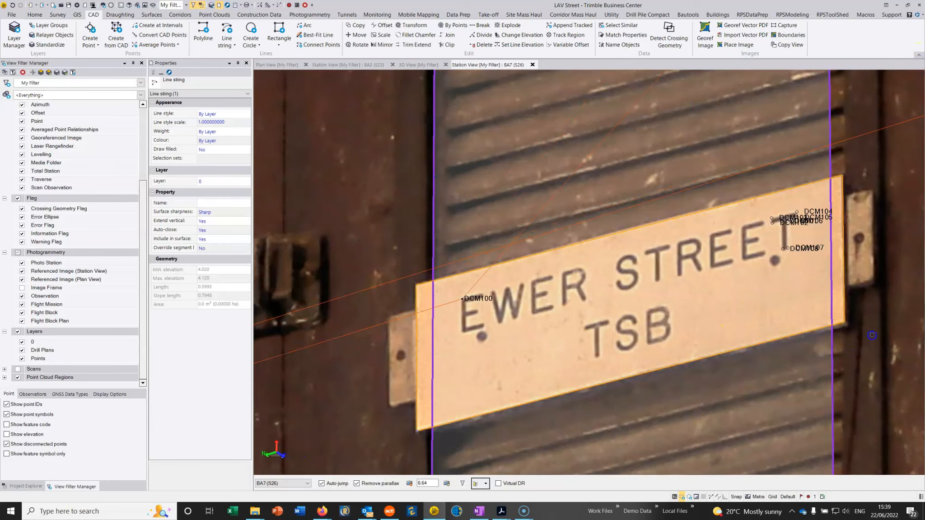
pyautogui.click(871, 335)
pyautogui.moveTo(722, 347); pyautogui.dragTo(647, 323, button='middle')
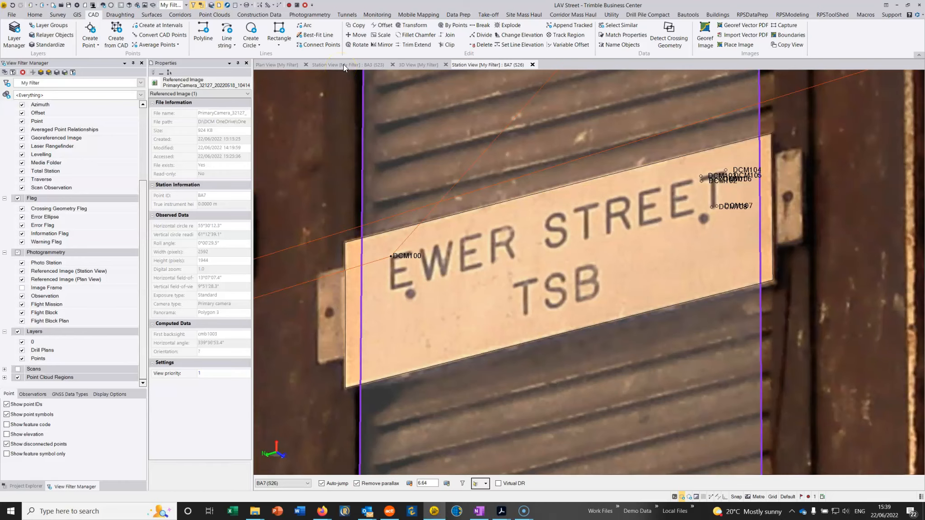
# Examine in the BA3 station view how the line string and the DCM points fit the sign's edges and lettering.
pyautogui.moveTo(549, 251); pyautogui.dragTo(574, 228, button='middle')
pyautogui.scroll(-1, 574, 228)
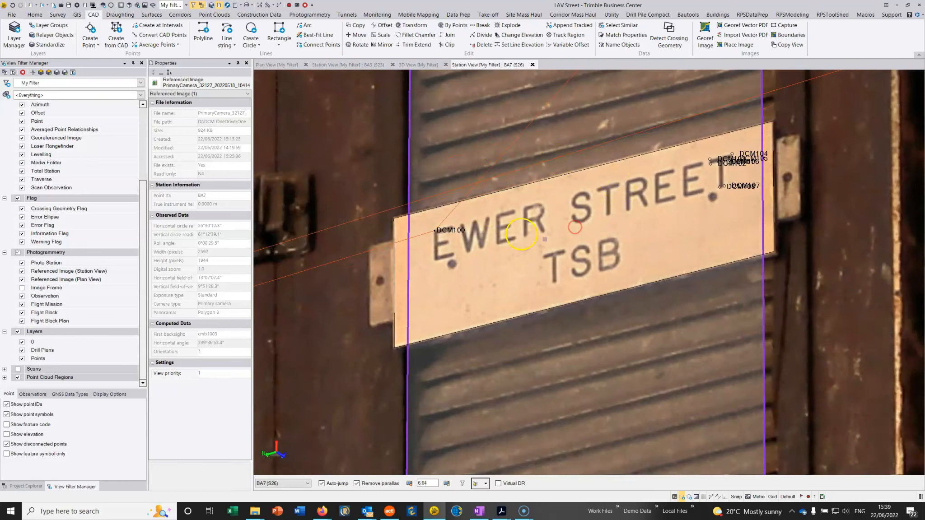
pyautogui.click(338, 64)
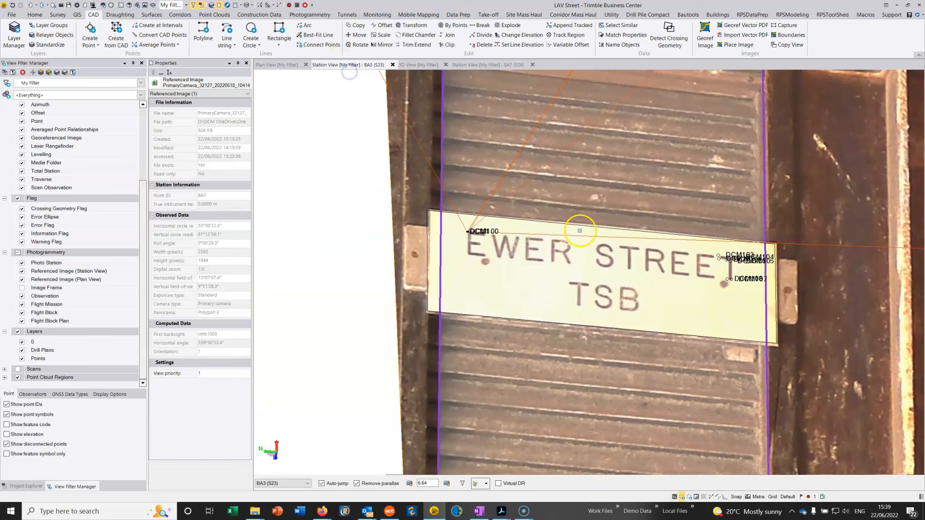
pyautogui.scroll(2, 743, 262)
pyautogui.moveTo(754, 263); pyautogui.dragTo(727, 262, button='middle')
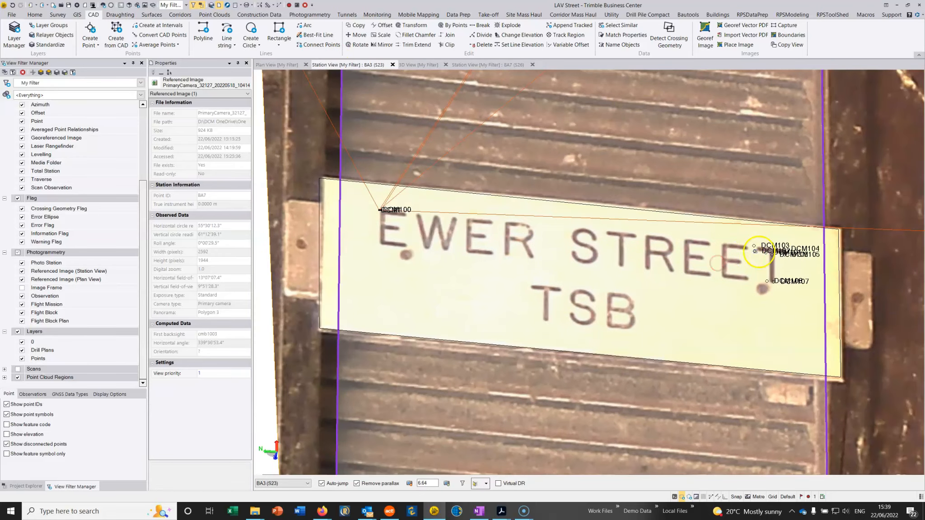
pyautogui.scroll(3, 774, 271)
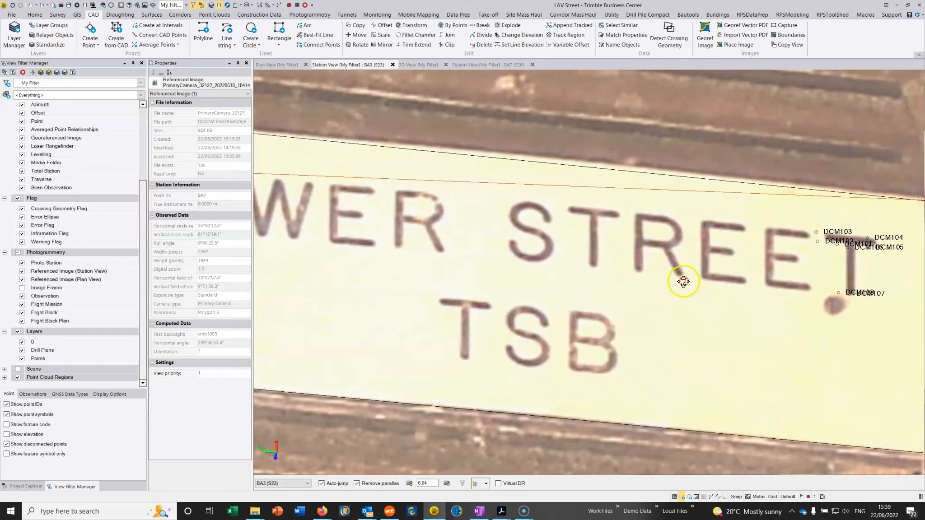
pyautogui.scroll(-3, 406, 283)
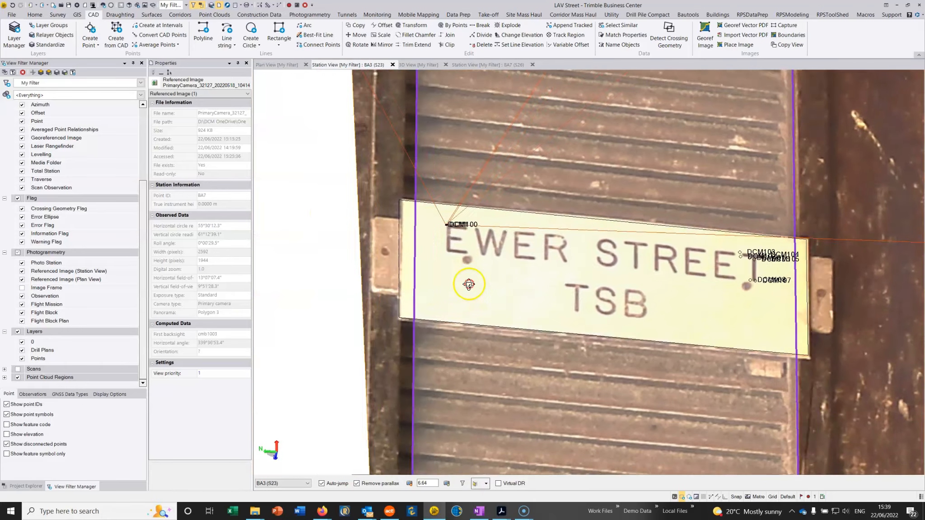
pyautogui.scroll(3, 433, 268)
pyautogui.scroll(-1, 523, 275)
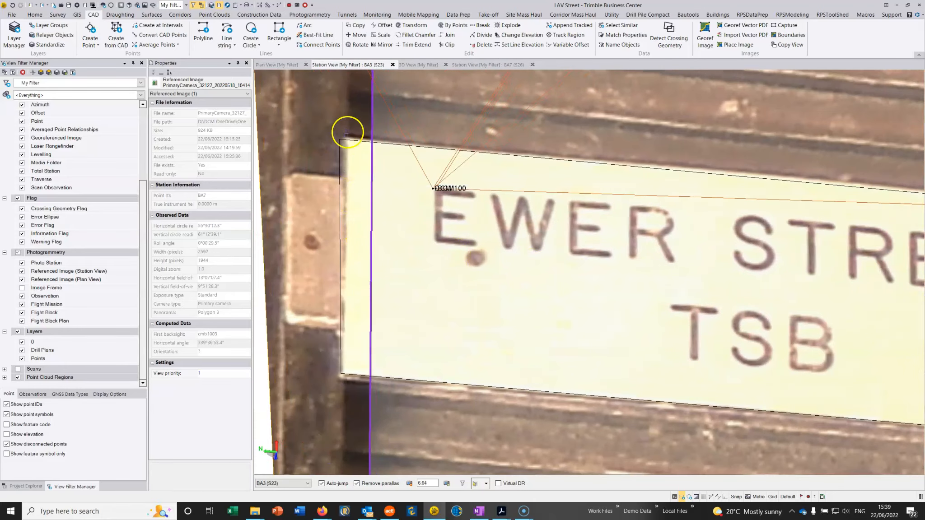
pyautogui.scroll(-2, 365, 355)
pyautogui.moveTo(506, 354); pyautogui.dragTo(418, 330, button='middle')
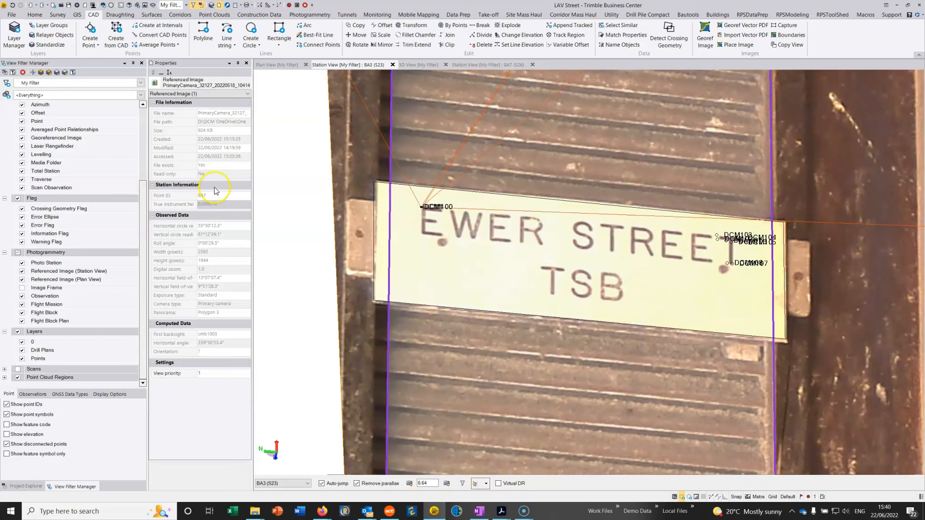
# Check the sign outline in the BA7 station view and turn on the display of the scans.
pyautogui.click(476, 64)
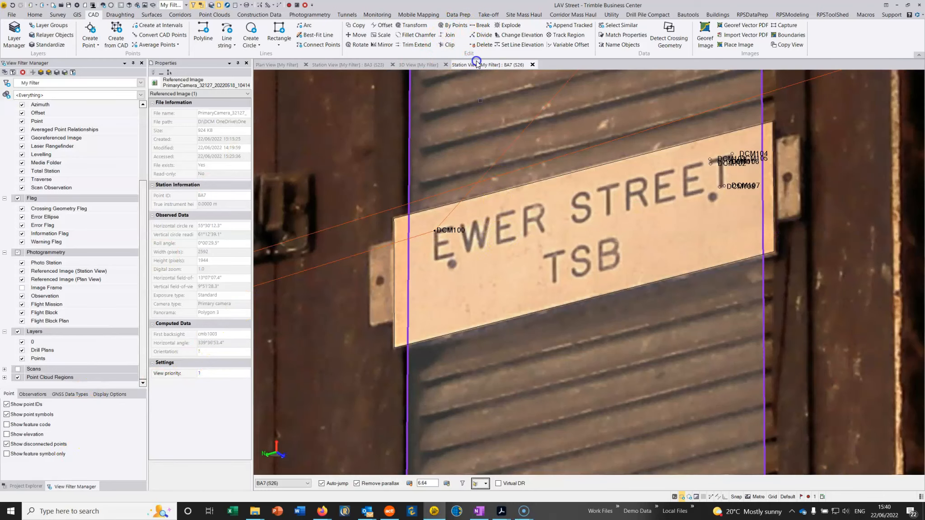
pyautogui.scroll(-3, 501, 236)
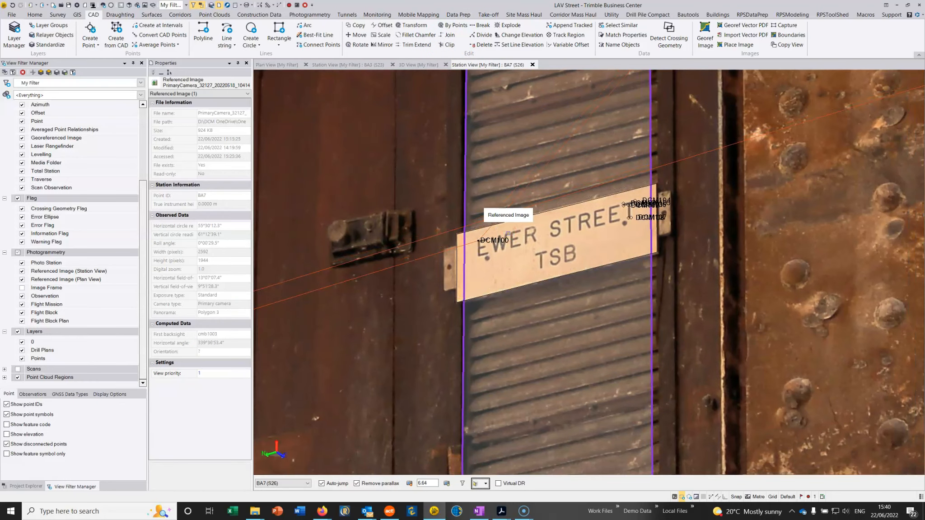
pyautogui.click(488, 264)
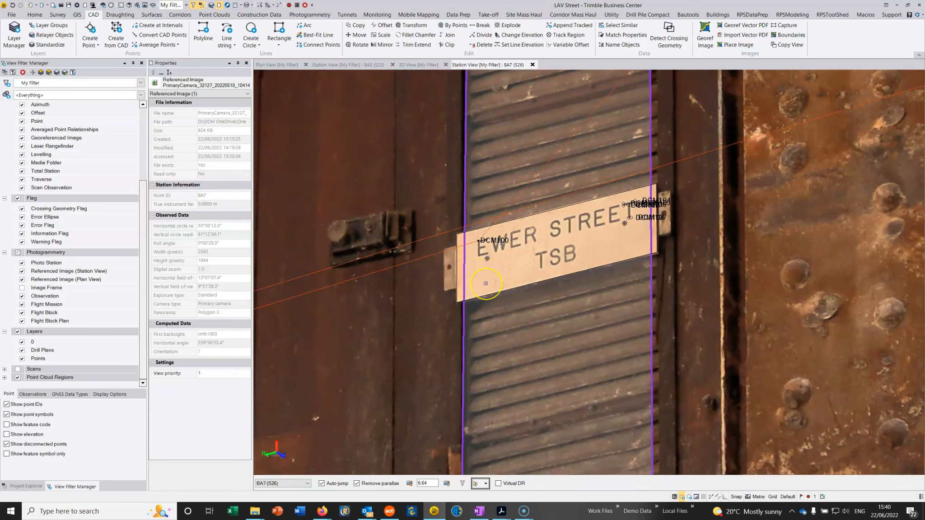
pyautogui.moveTo(510, 267); pyautogui.dragTo(490, 268, button='middle')
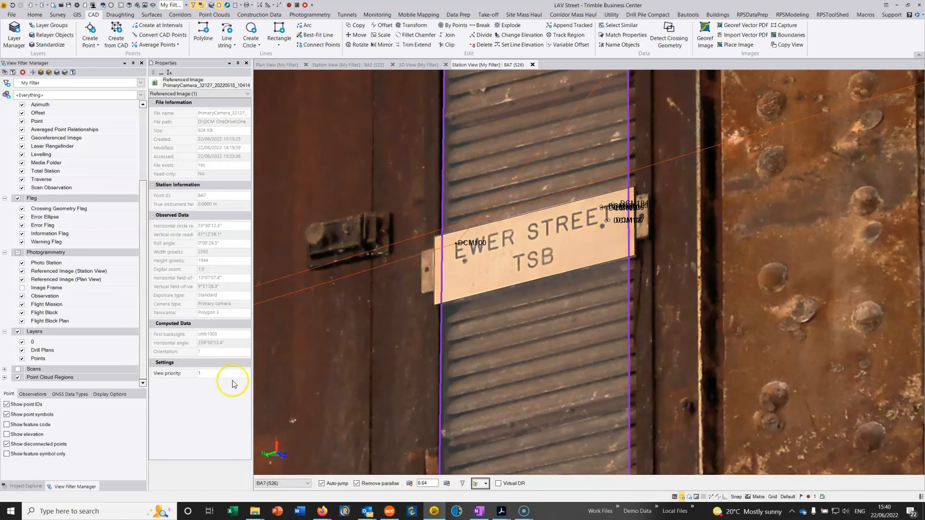
pyautogui.click(18, 369)
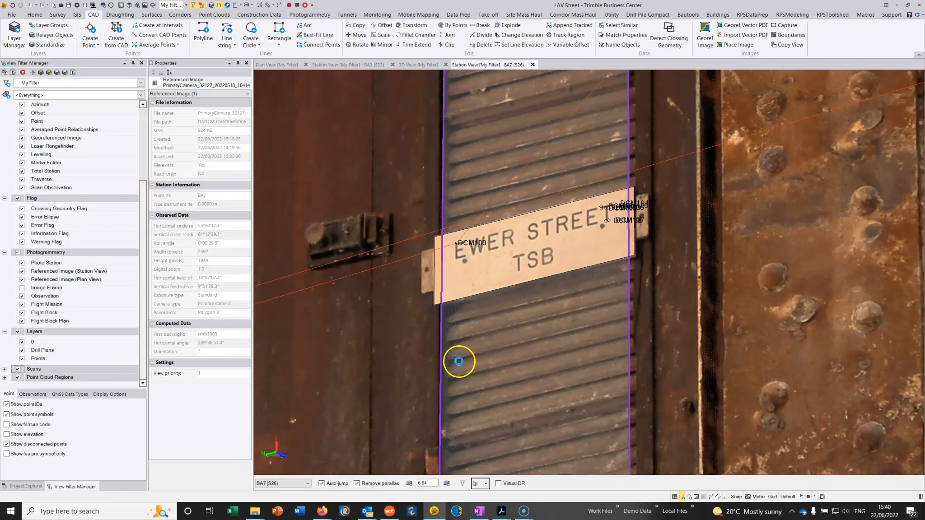
pyautogui.moveTo(499, 291); pyautogui.dragTo(500, 303, button='middle')
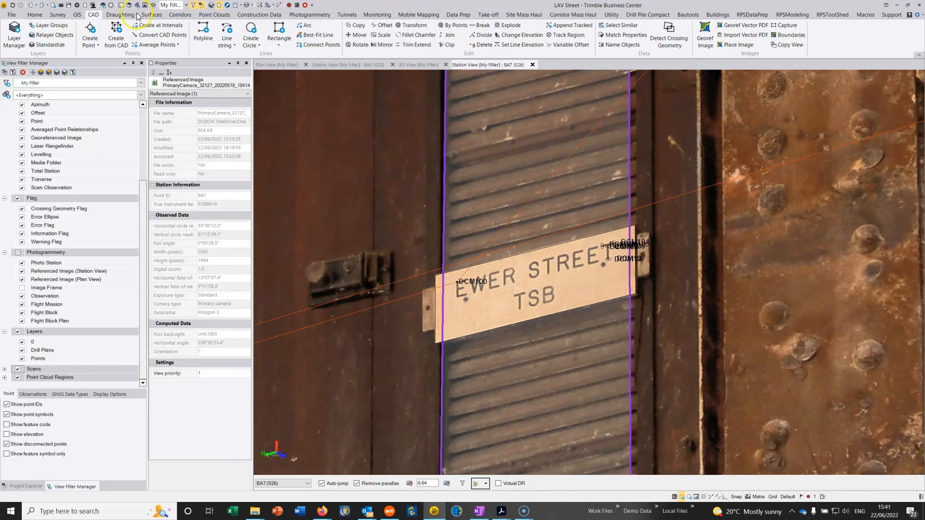
# Create a plane named East Wall with the Plane Manager and define it by three points.
pyautogui.click(214, 14)
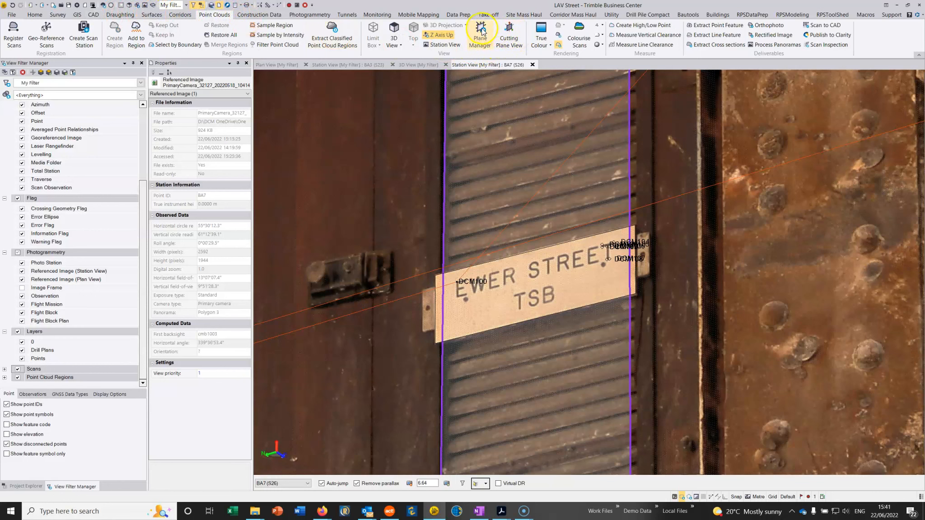
pyautogui.click(480, 32)
pyautogui.moveTo(498, 106); pyautogui.dragTo(199, 96)
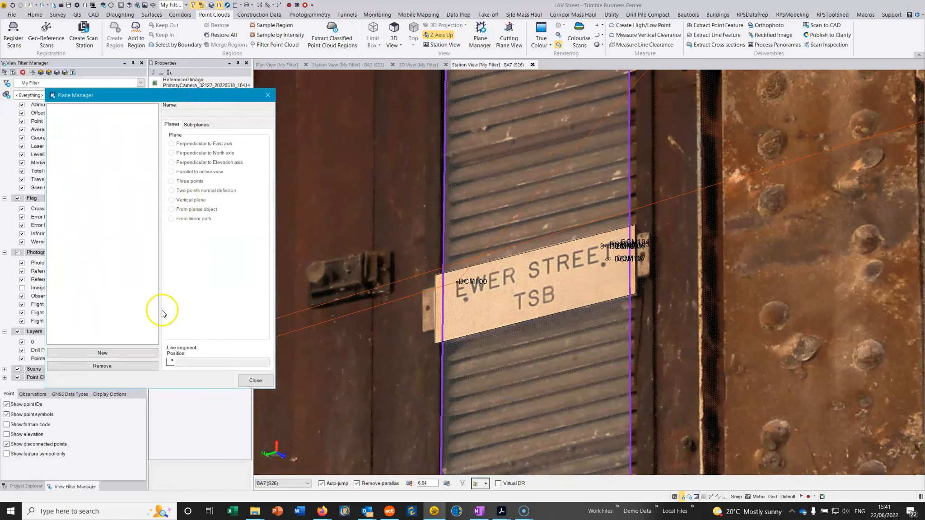
pyautogui.click(118, 352)
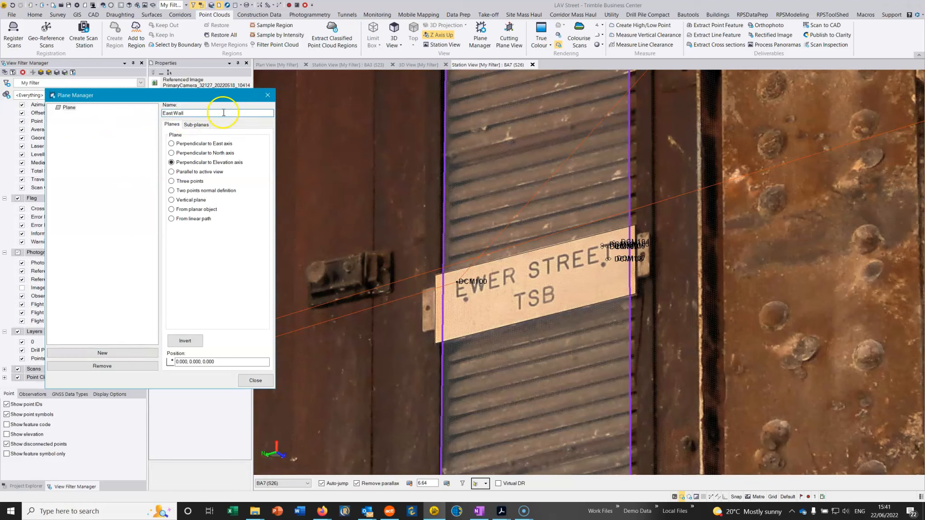
pyautogui.click(171, 181)
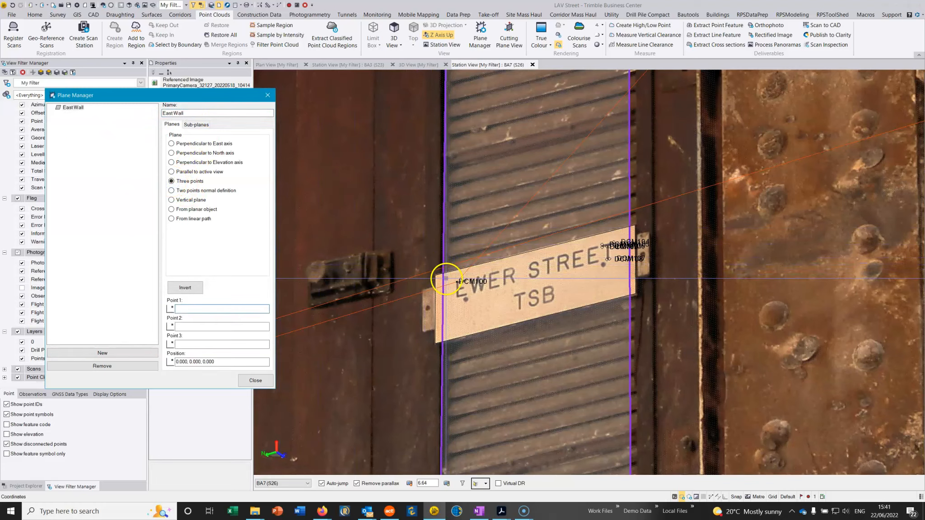
# Pick three points on the Ewer Street sign for the East Wall plane: near both upper corners and on its lower part.
pyautogui.click(446, 278)
pyautogui.click(622, 235)
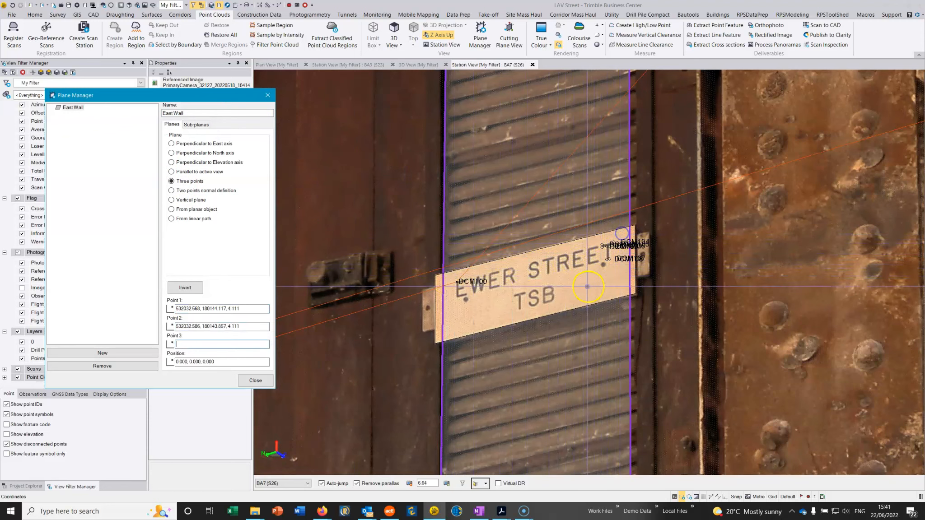
pyautogui.click(571, 297)
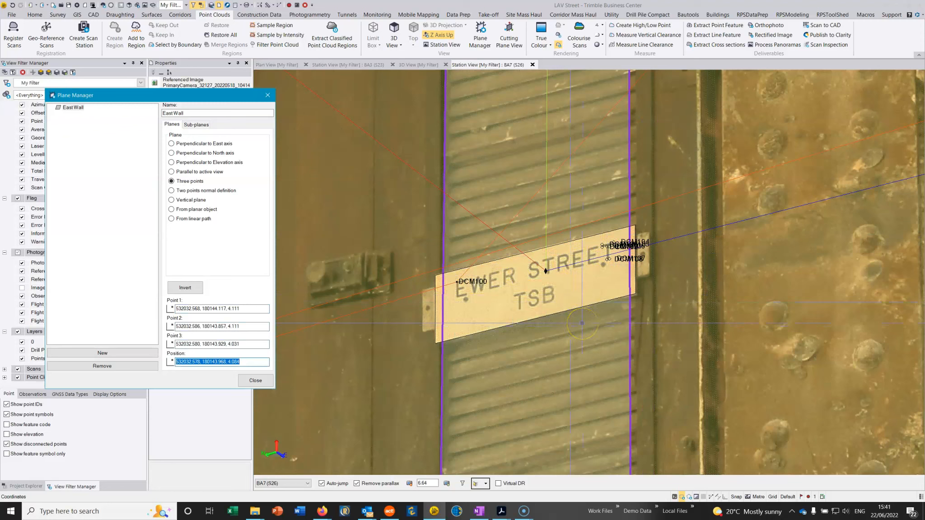
pyautogui.click(405, 277)
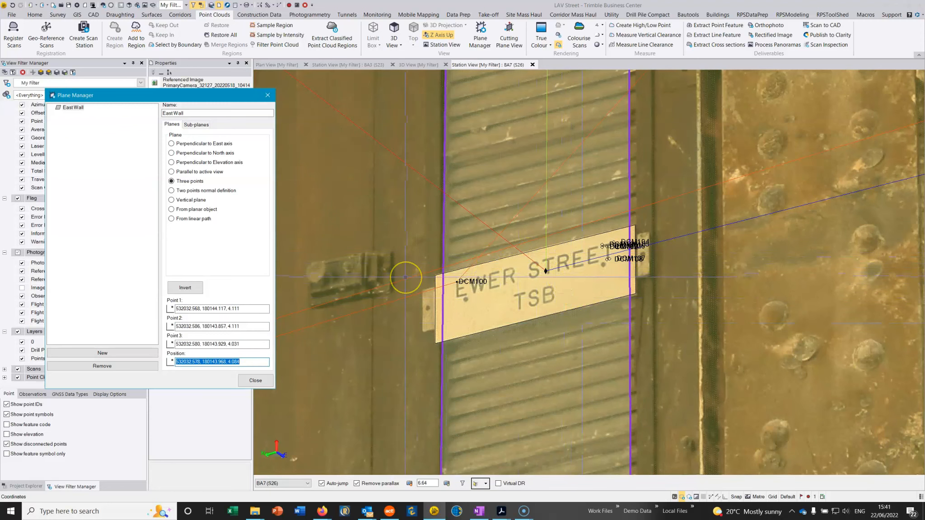
pyautogui.click(256, 307)
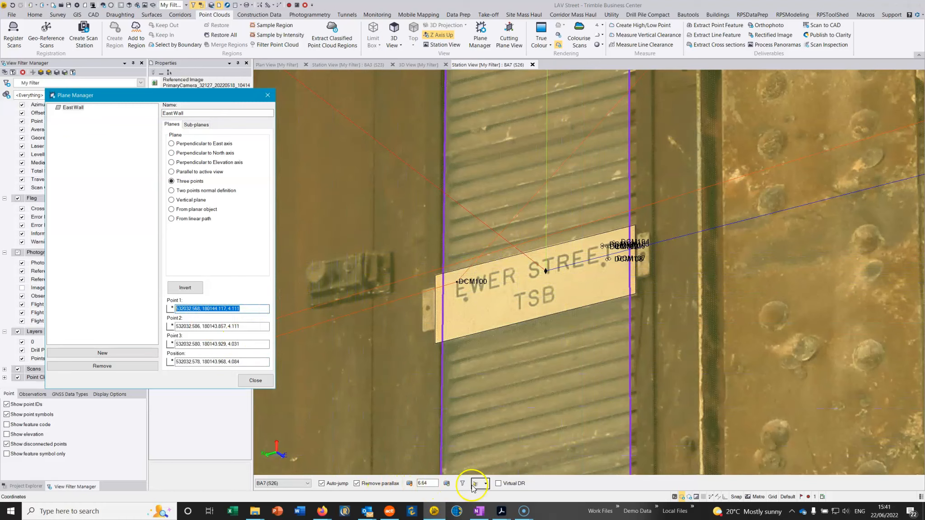
# Set the BA7 station view's depth plane to None, so that East Plane 1 is not used for picking.
pyautogui.click(487, 484)
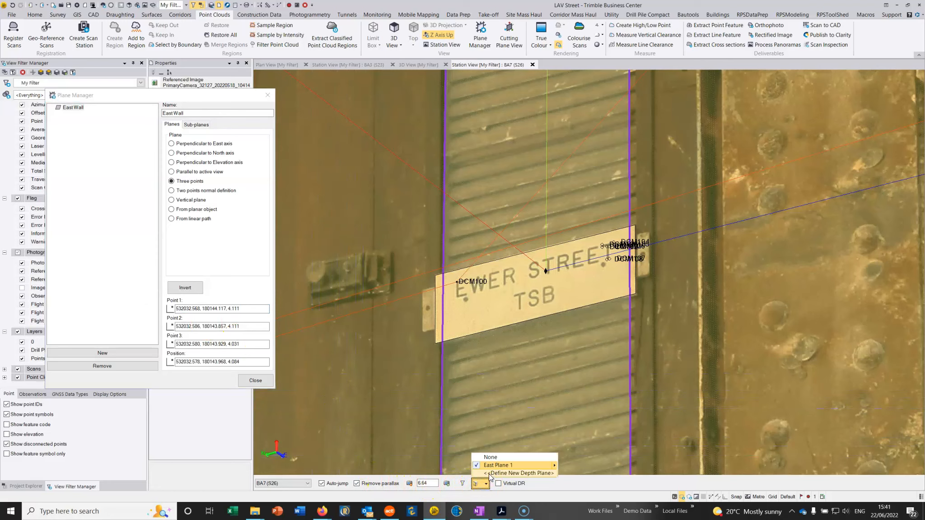
pyautogui.click(486, 484)
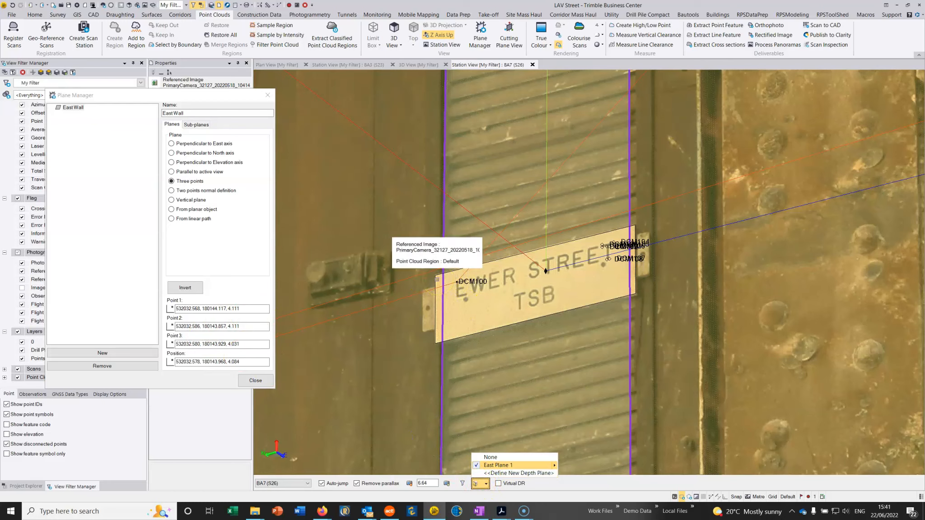
pyautogui.click(498, 457)
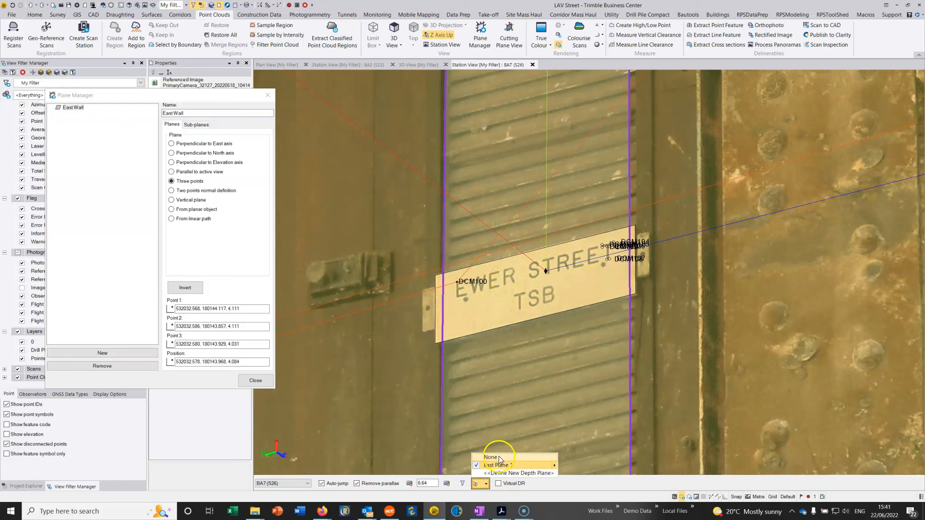
pyautogui.click(482, 484)
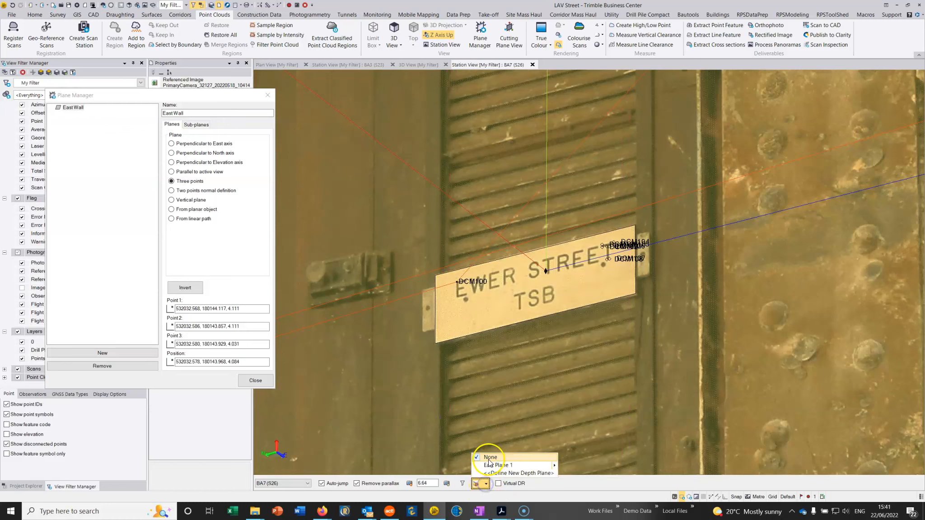
pyautogui.moveTo(491, 466)
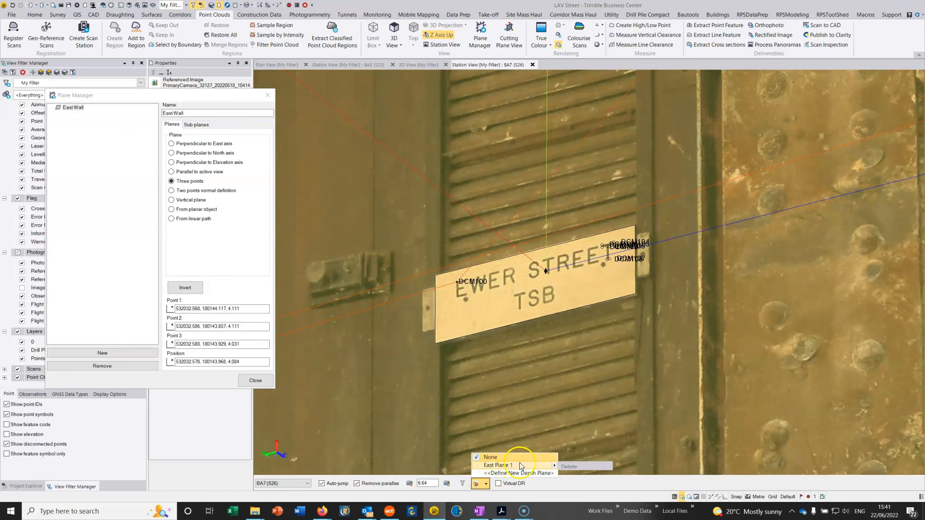
pyautogui.click(547, 468)
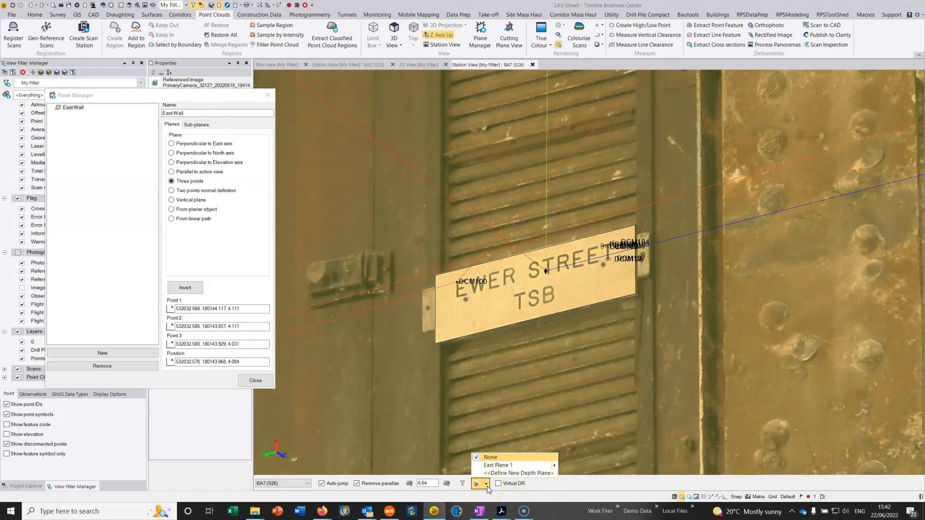
pyautogui.click(490, 457)
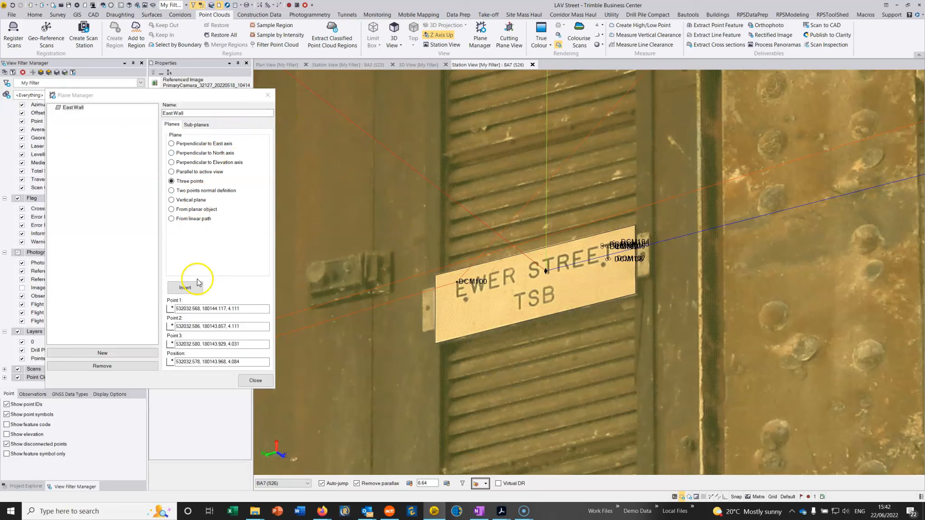
# Set the parallax-removal distance of the BA7 station view to 7.86.
pyautogui.moveTo(244, 309); pyautogui.dragTo(166, 303)
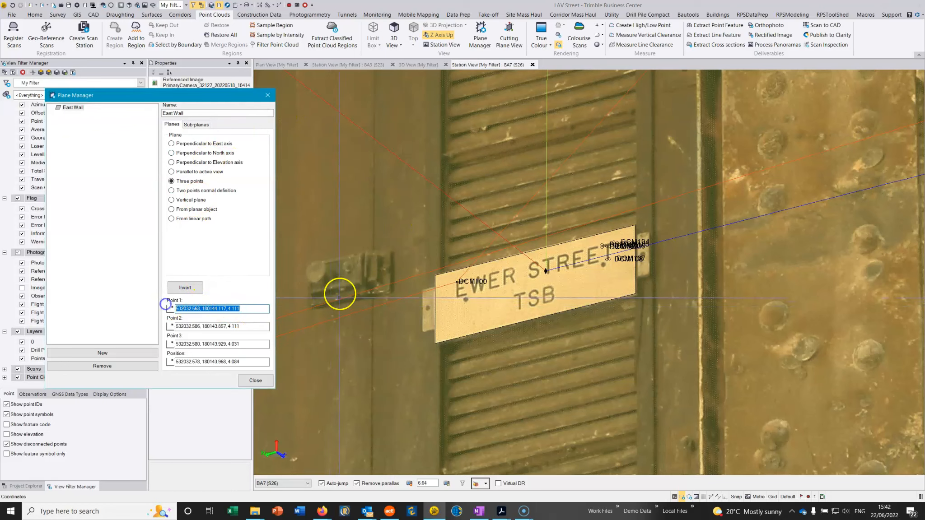
pyautogui.scroll(2, 432, 305)
pyautogui.moveTo(399, 312); pyautogui.dragTo(442, 298, button='middle')
pyautogui.click(436, 483)
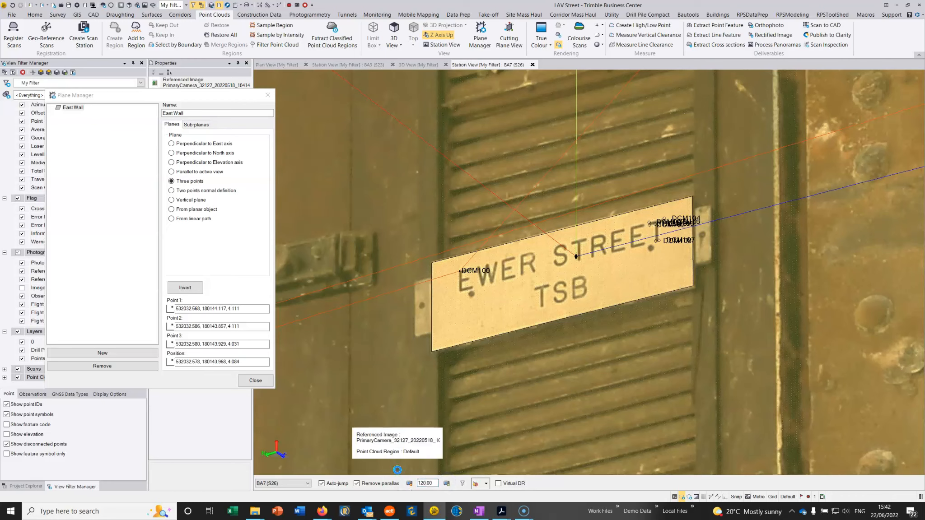
pyautogui.click(433, 483)
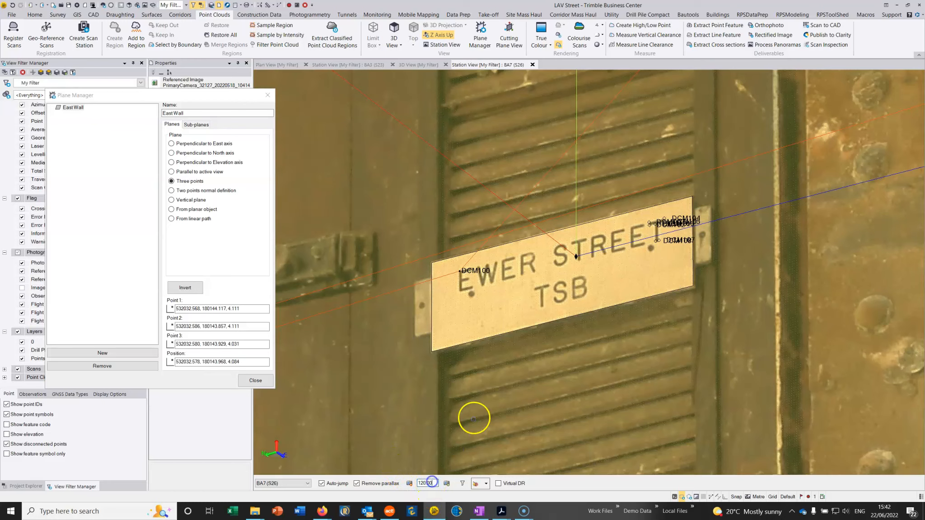
pyautogui.click(475, 366)
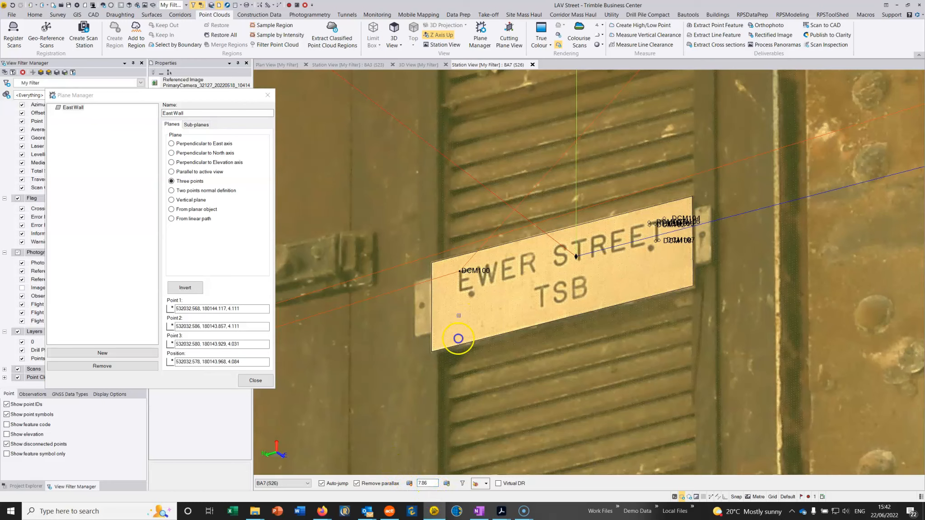
pyautogui.click(440, 348)
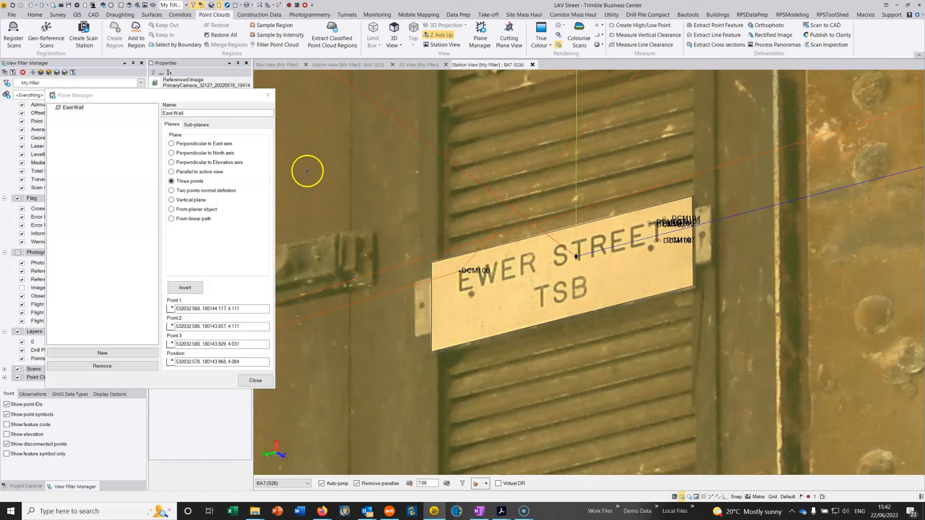
# Pick all three East Wall points again on the sign, near both upper corners and below the lettering, and close the Plane Manager.
pyautogui.click(237, 309)
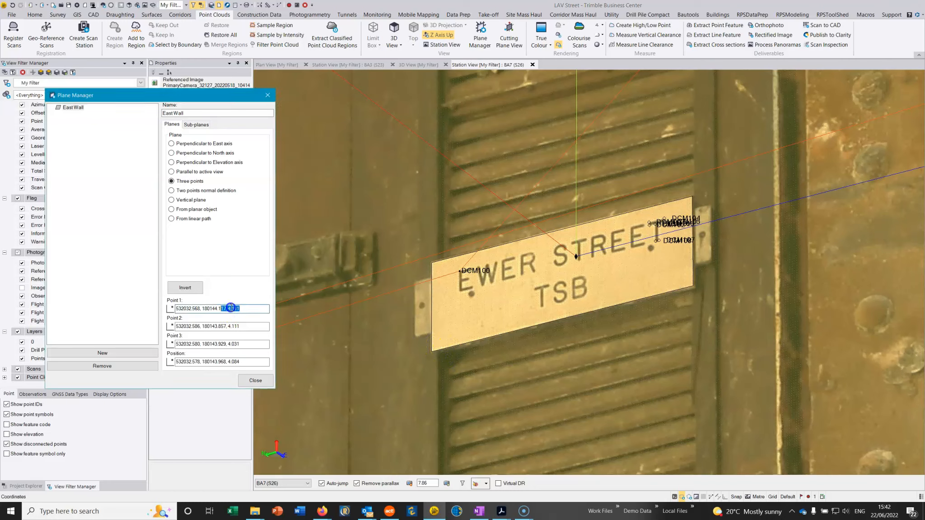
pyautogui.click(443, 267)
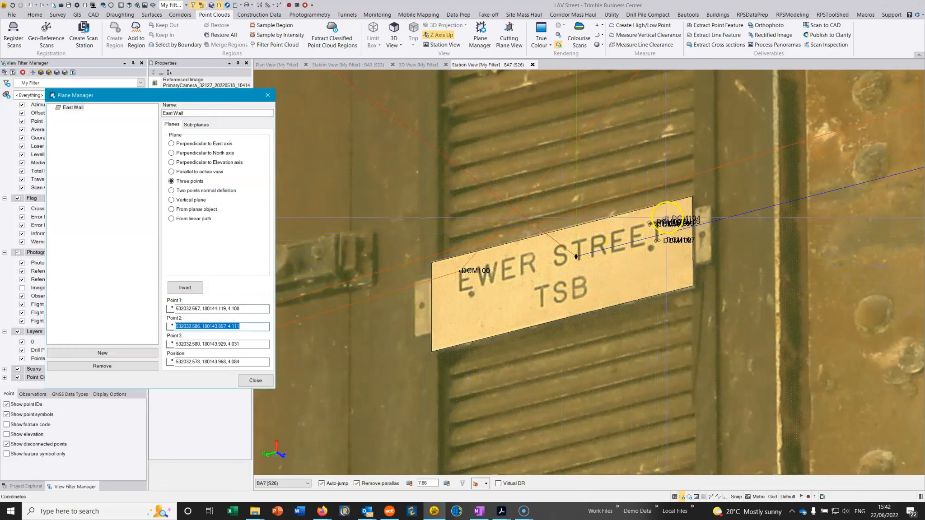
pyautogui.click(667, 213)
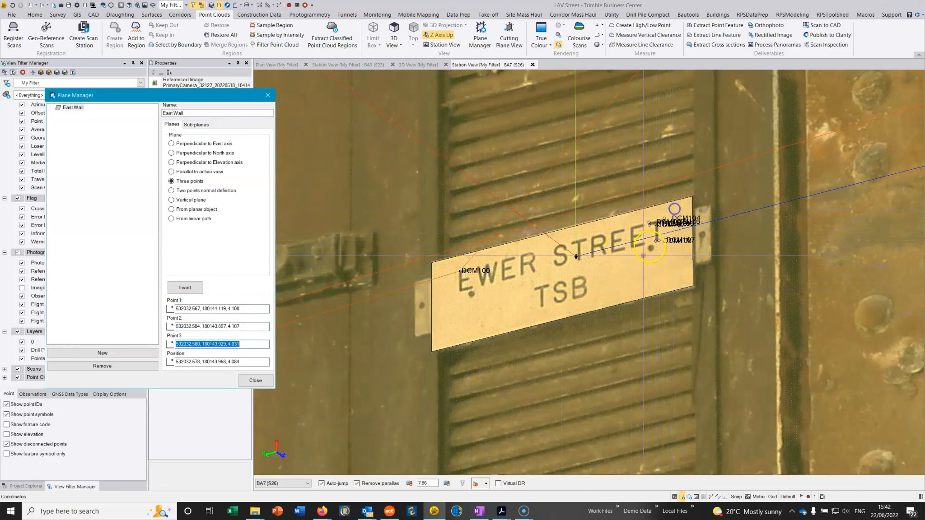
pyautogui.click(610, 298)
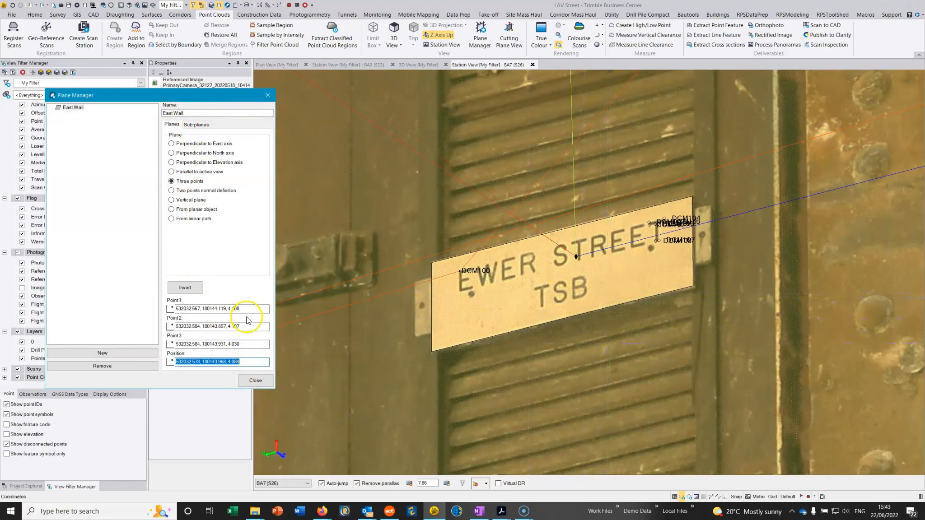
pyautogui.click(251, 381)
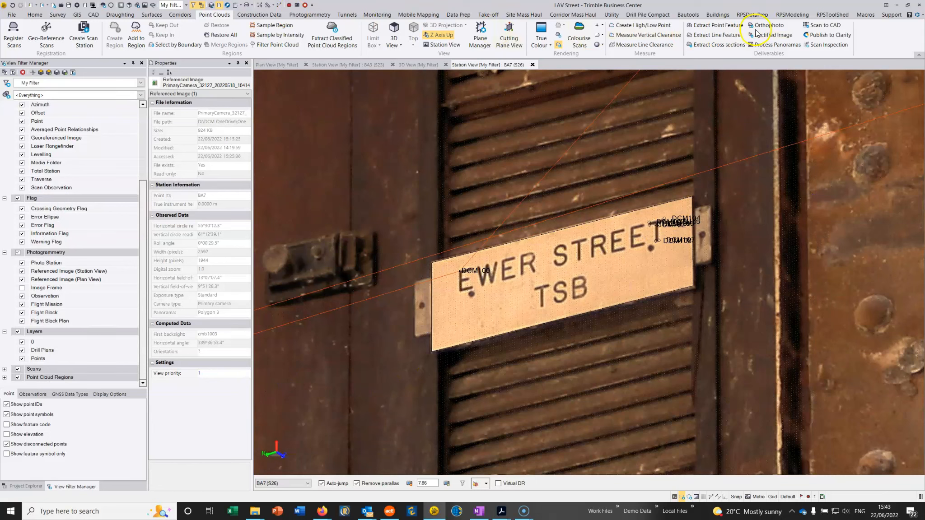
# Start a rectified image on the East Wall plane and pick opposite rectangle corners just outside the Ewer Street sign, about 0.32 by 0.11 m.
pyautogui.click(691, 178)
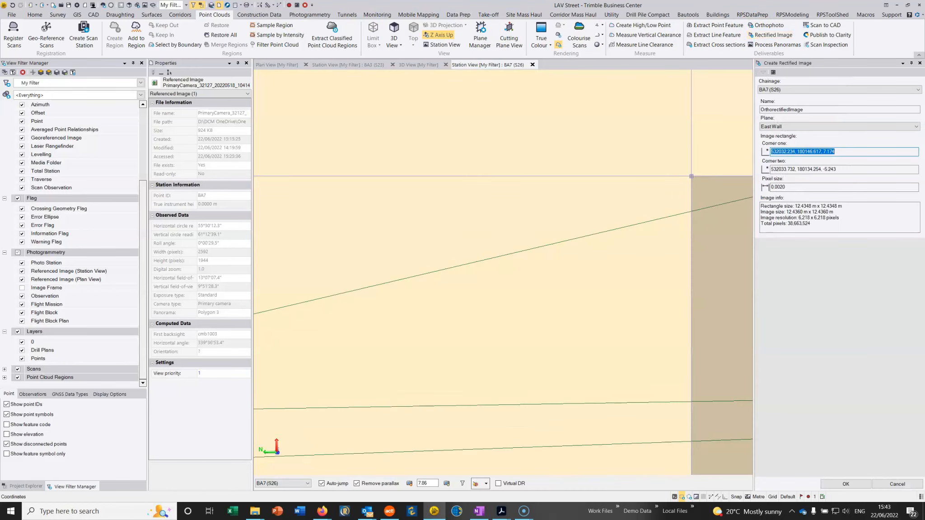
pyautogui.scroll(-5, 497, 212)
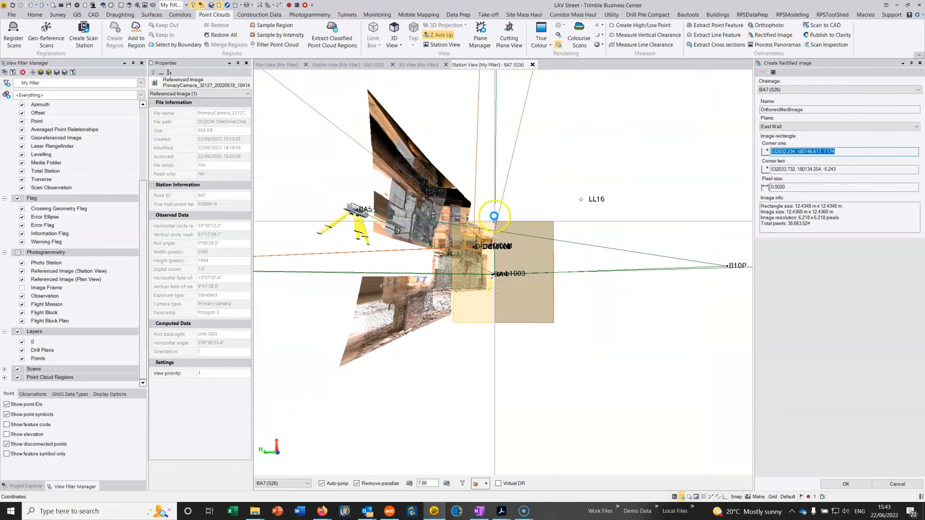
pyautogui.scroll(5, 458, 239)
pyautogui.moveTo(353, 223); pyautogui.dragTo(640, 265, button='right')
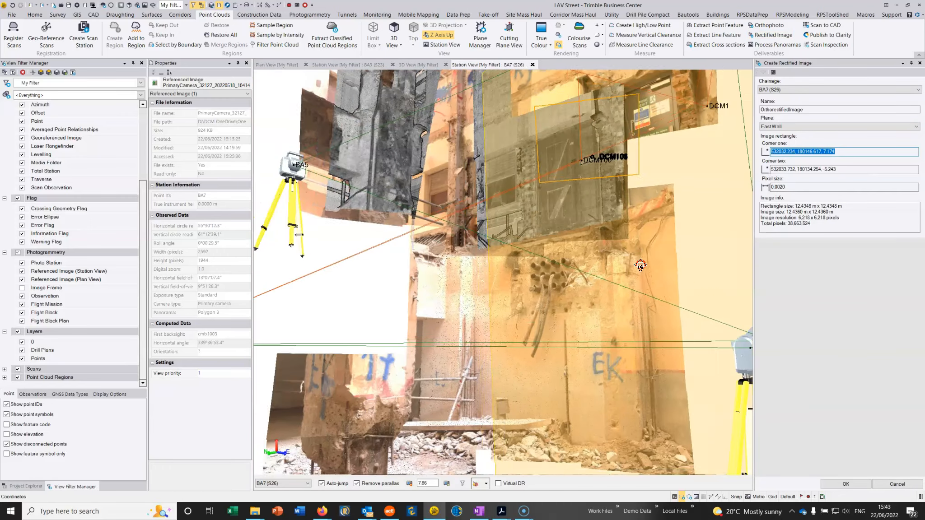
pyautogui.scroll(8, 566, 181)
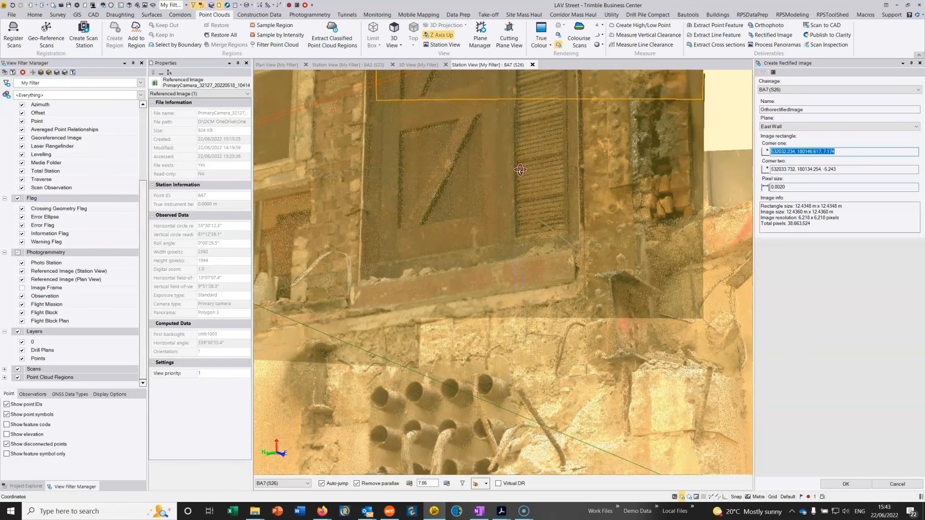
pyautogui.scroll(-5, 520, 170)
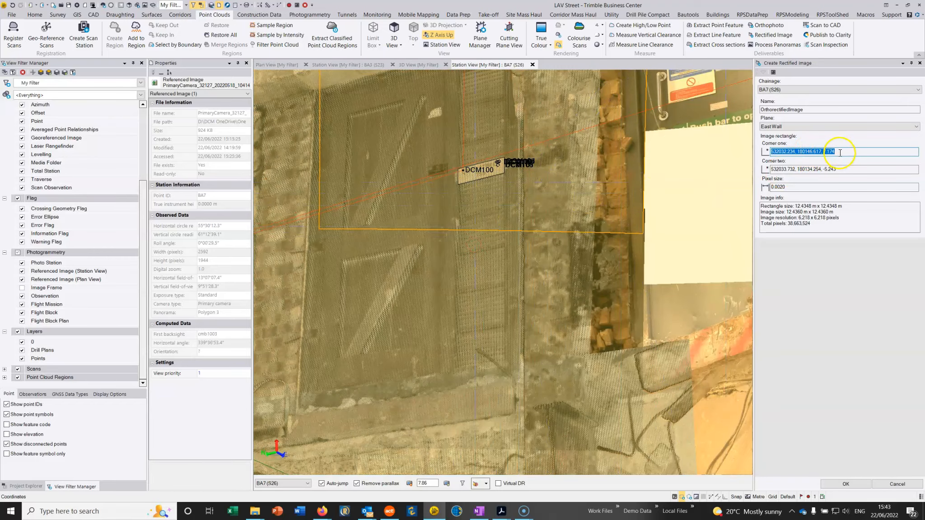
pyautogui.click(839, 152)
pyautogui.scroll(8, 483, 163)
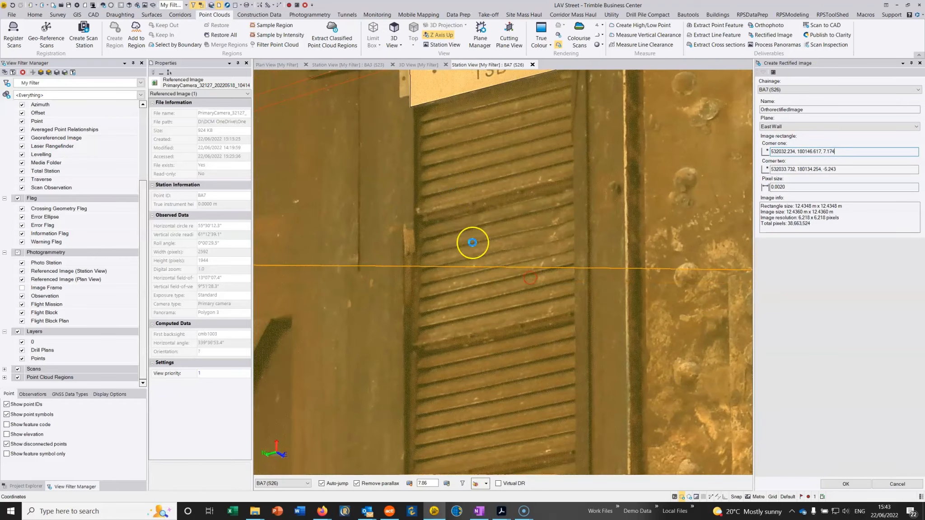
pyautogui.scroll(-6, 467, 182)
pyautogui.scroll(2, 609, 185)
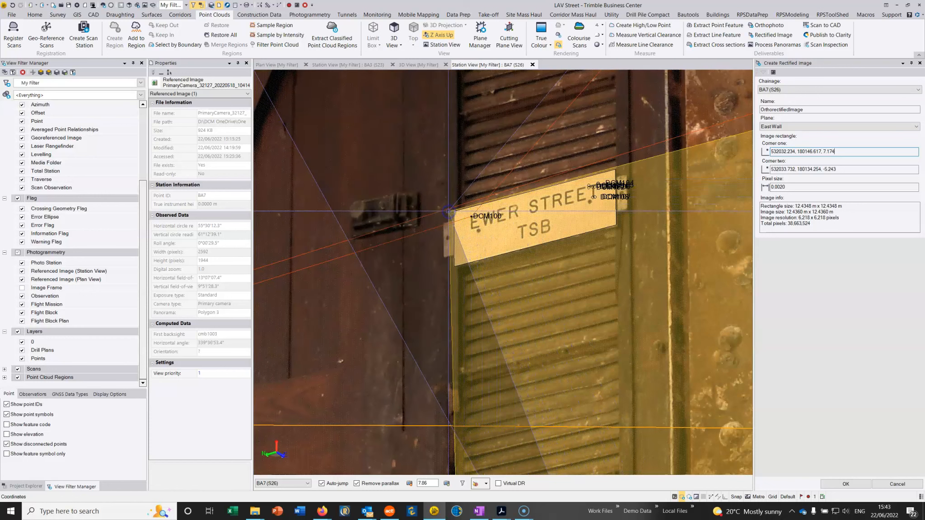
pyautogui.click(625, 228)
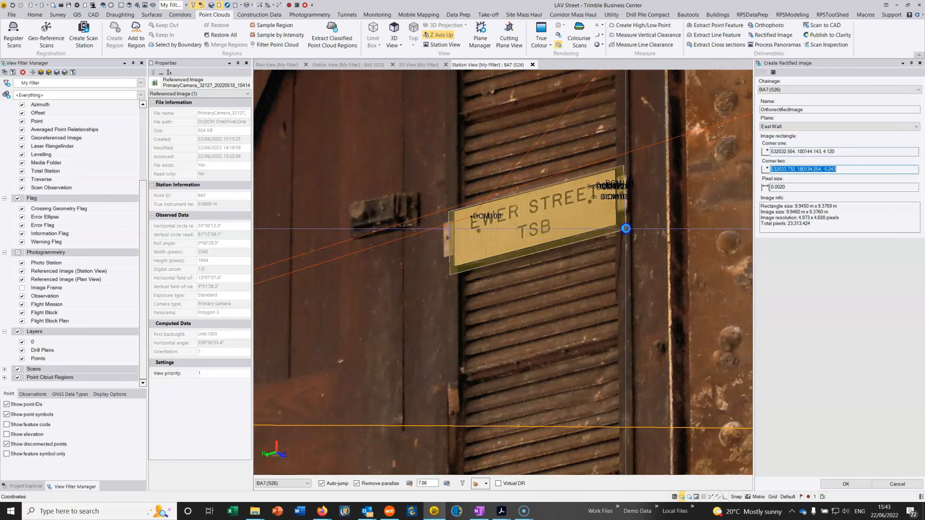
# Set the rectified image's pixel size to 0.0010 m and create the image.
pyautogui.click(791, 186)
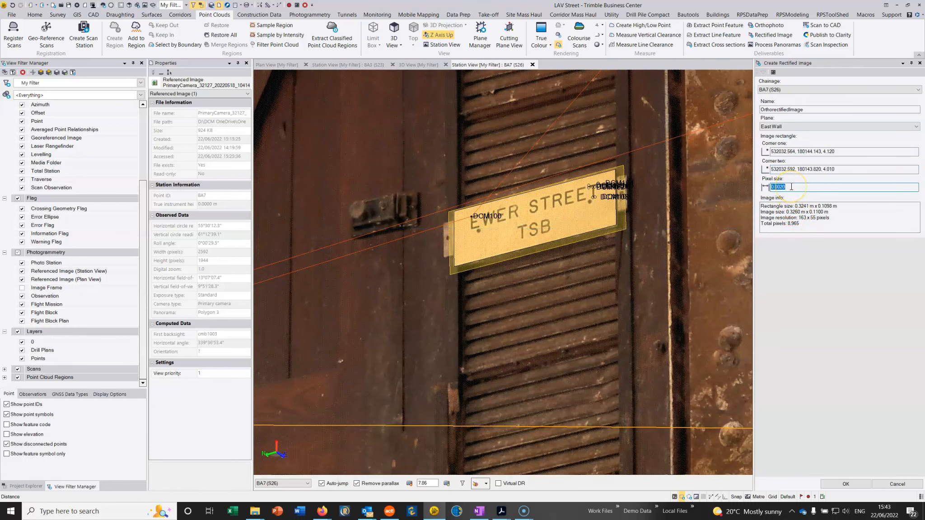
pyautogui.moveTo(782, 186); pyautogui.dragTo(780, 186)
pyautogui.write('1')
pyautogui.click(845, 168)
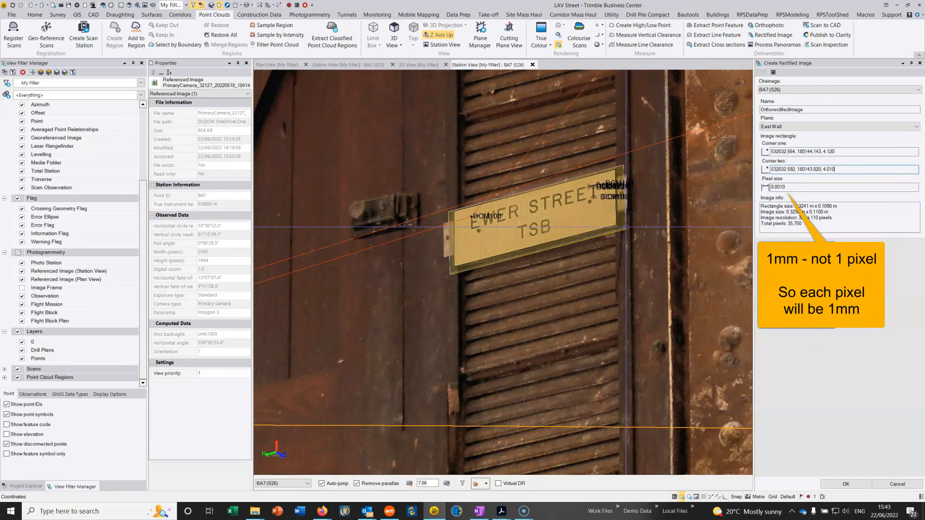
pyautogui.click(799, 187)
pyautogui.click(848, 168)
pyautogui.click(791, 185)
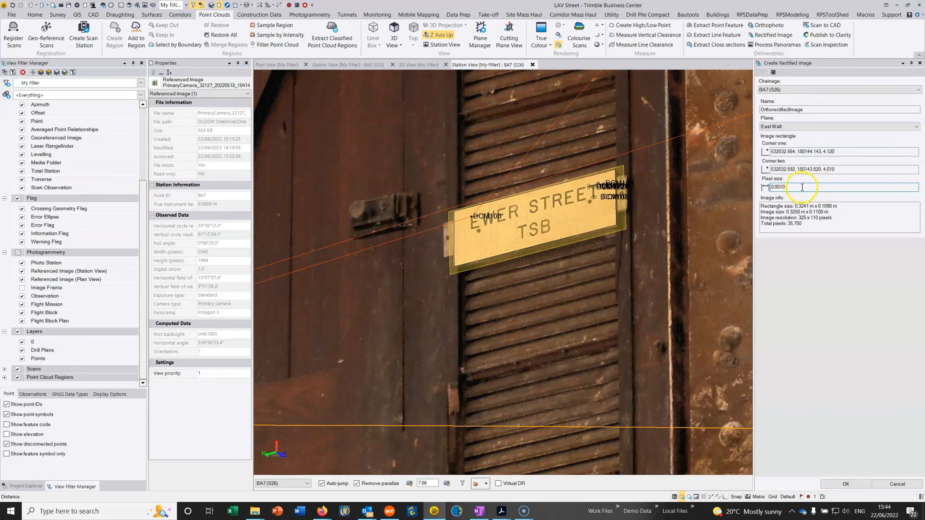
pyautogui.click(849, 485)
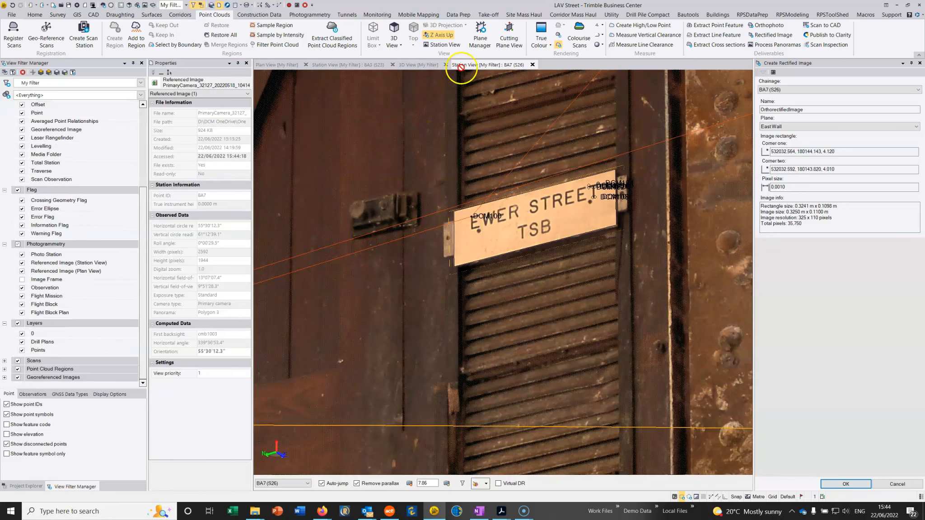
# Switch to the 3D view and examine the rectified Ewer Street sign image up close from different angles.
pyautogui.click(409, 65)
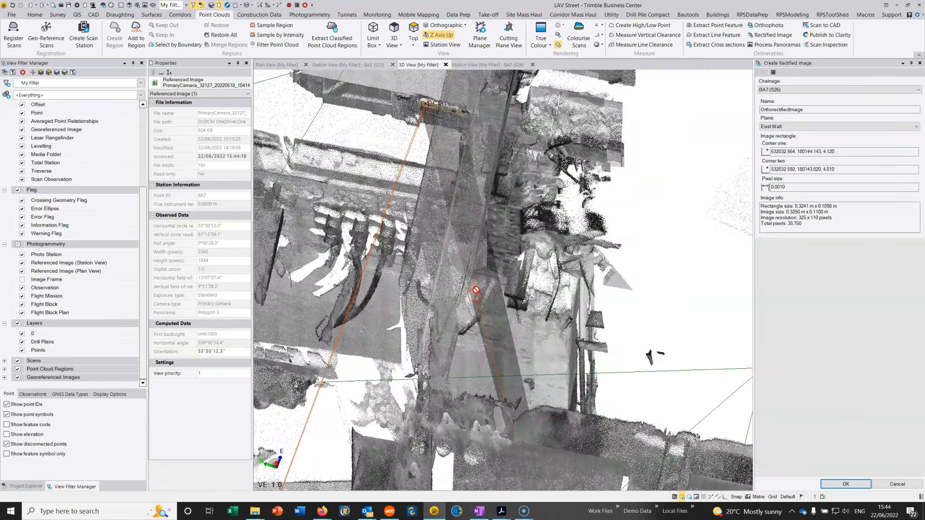
pyautogui.moveTo(475, 290); pyautogui.dragTo(473, 280, button='middle')
pyautogui.moveTo(466, 112); pyautogui.dragTo(481, 201, button='middle')
pyautogui.scroll(4, 481, 199)
pyautogui.scroll(4, 481, 194)
pyautogui.moveTo(470, 220)
pyautogui.mouseDown(button='right')
pyautogui.moveTo(458, 183)
pyautogui.moveTo(538, 190)
pyautogui.mouseUp(button='right')
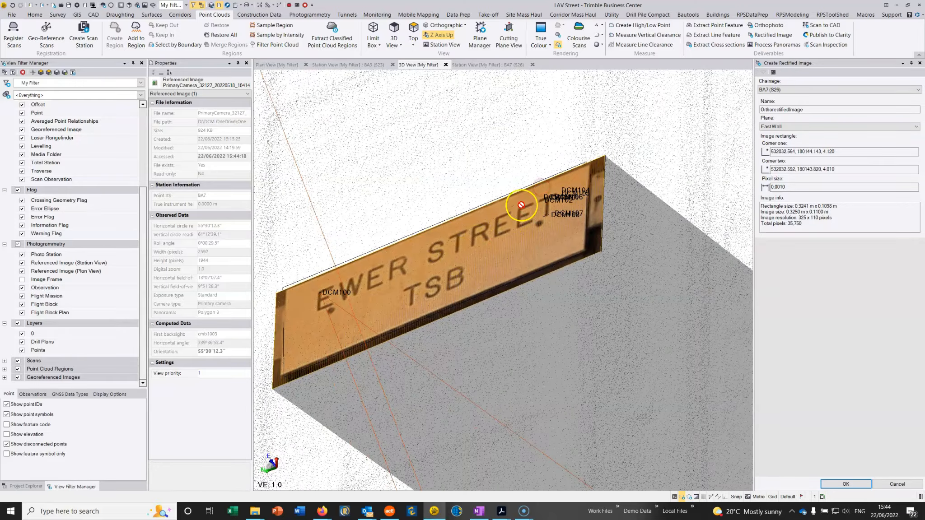
pyautogui.scroll(-4, 506, 225)
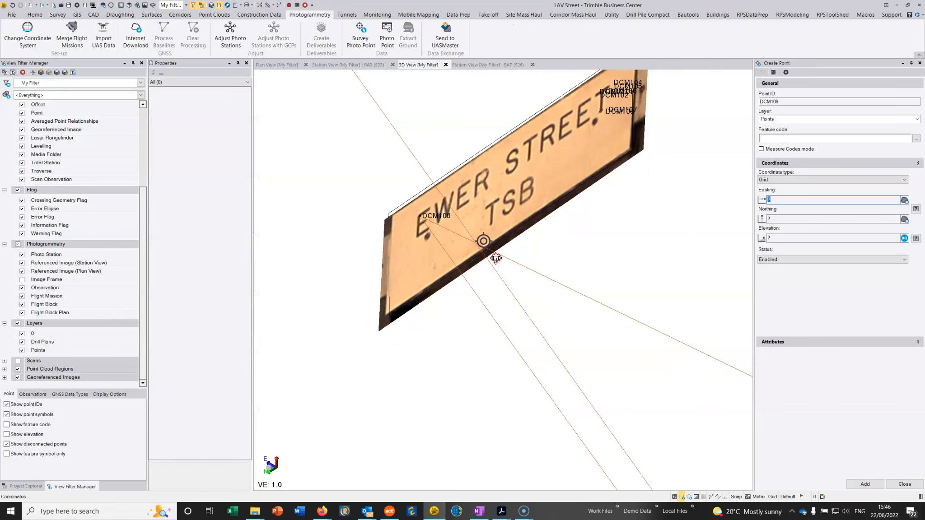
pyautogui.moveTo(493, 255); pyautogui.dragTo(481, 261, button='right')
pyautogui.moveTo(517, 247); pyautogui.dragTo(512, 288, button='middle')
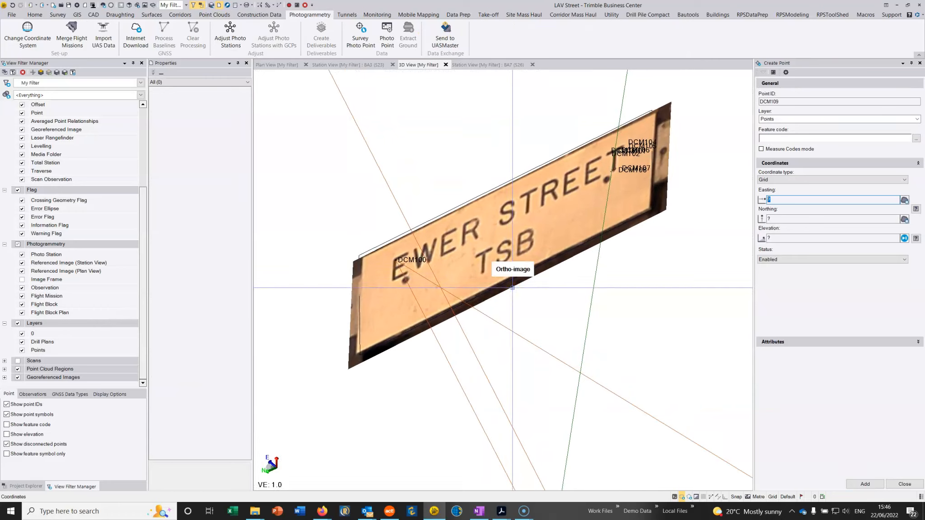
# Open a Cutting Plane View on the East Wall plane and frame the rectified sign image in it.
pyautogui.click(199, 15)
pyautogui.click(506, 36)
pyautogui.click(541, 207)
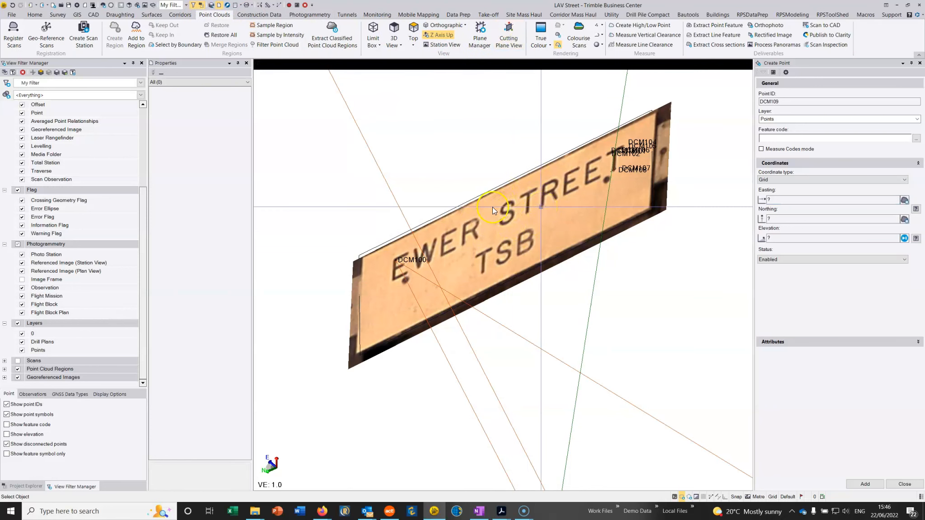
pyautogui.click(460, 286)
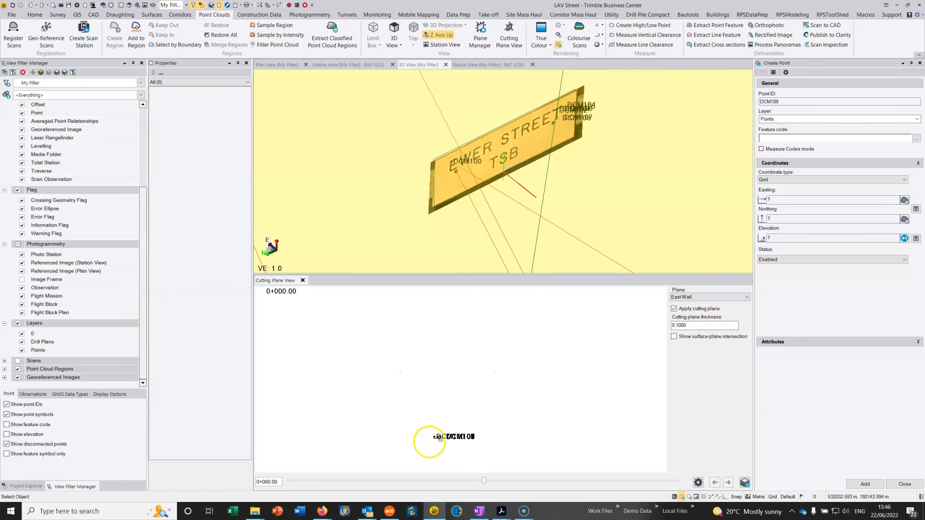
pyautogui.scroll(6, 409, 436)
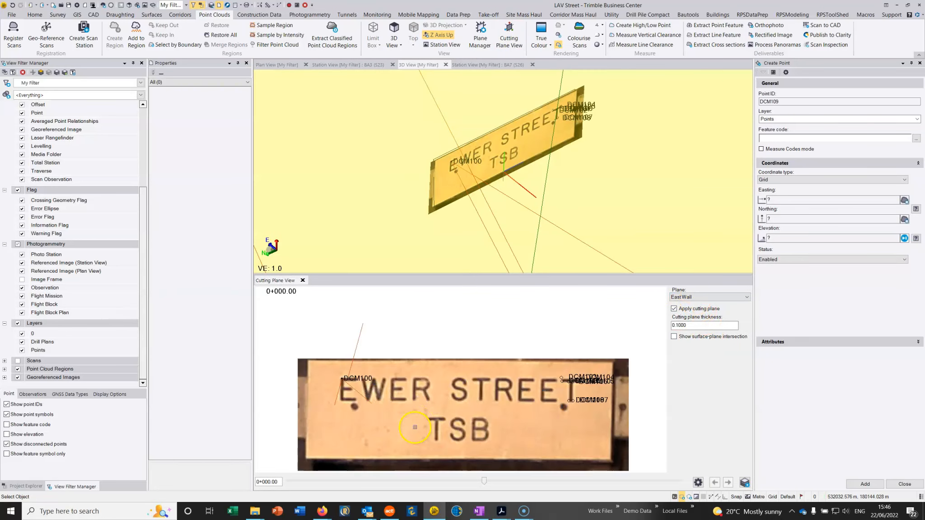
pyautogui.moveTo(452, 404); pyautogui.dragTo(461, 368, button='middle')
pyautogui.scroll(2, 460, 368)
pyautogui.scroll(-2, 485, 394)
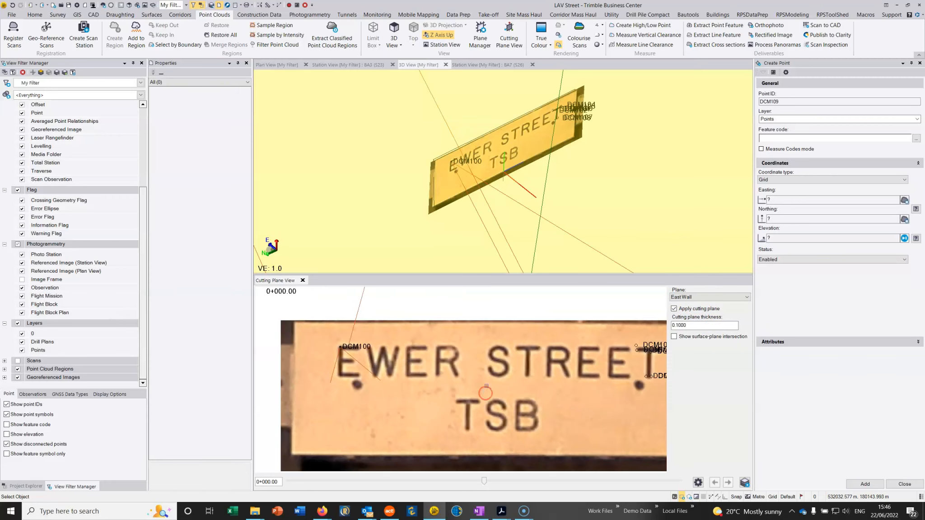
# Create four points in the Cutting Plane View at the corners of the crossbar of the first T in STREET.
pyautogui.click(94, 15)
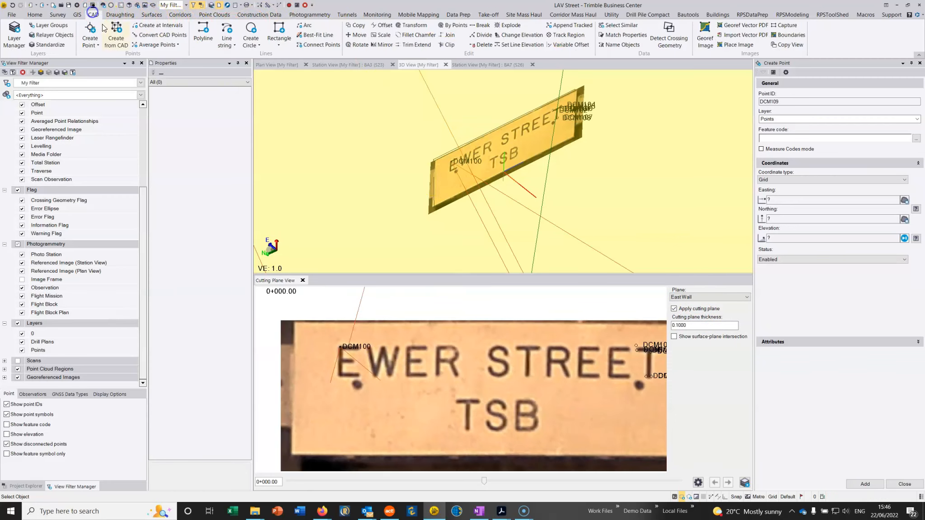
pyautogui.click(90, 28)
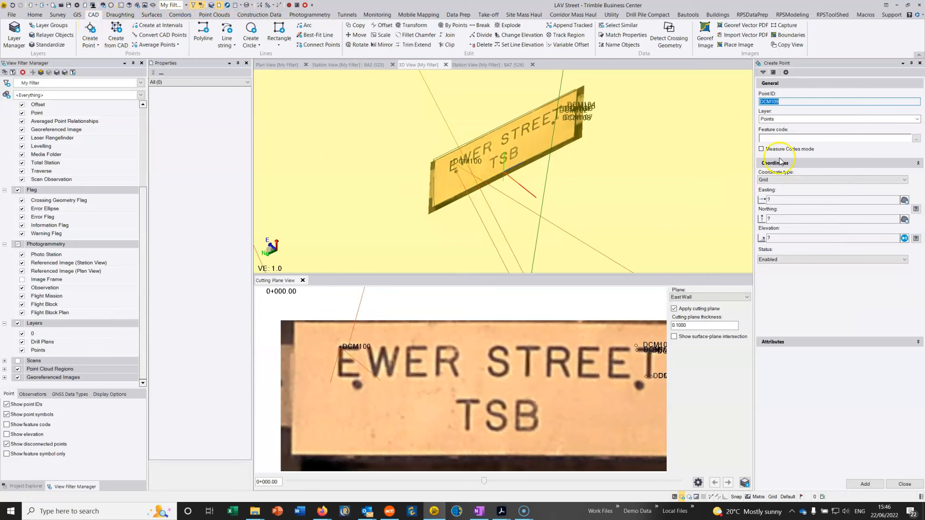
pyautogui.click(776, 200)
pyautogui.scroll(2, 521, 353)
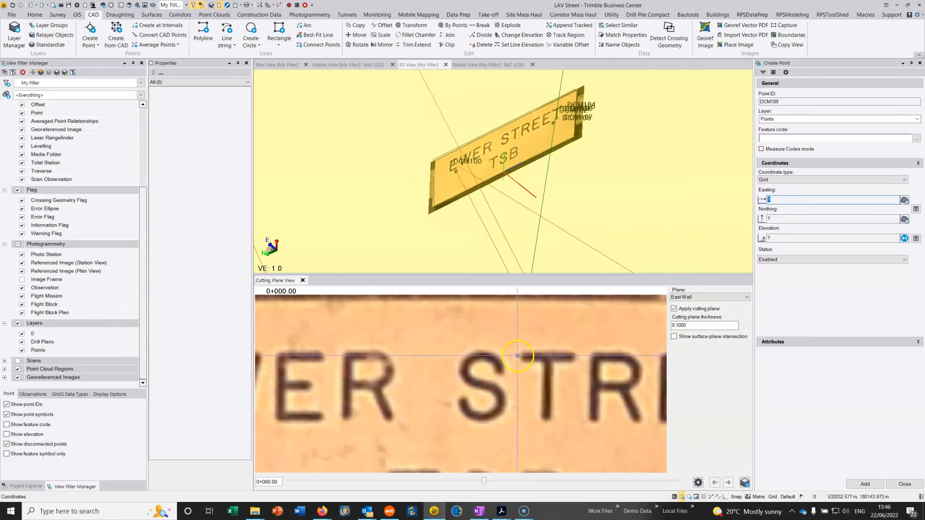
pyautogui.click(521, 353)
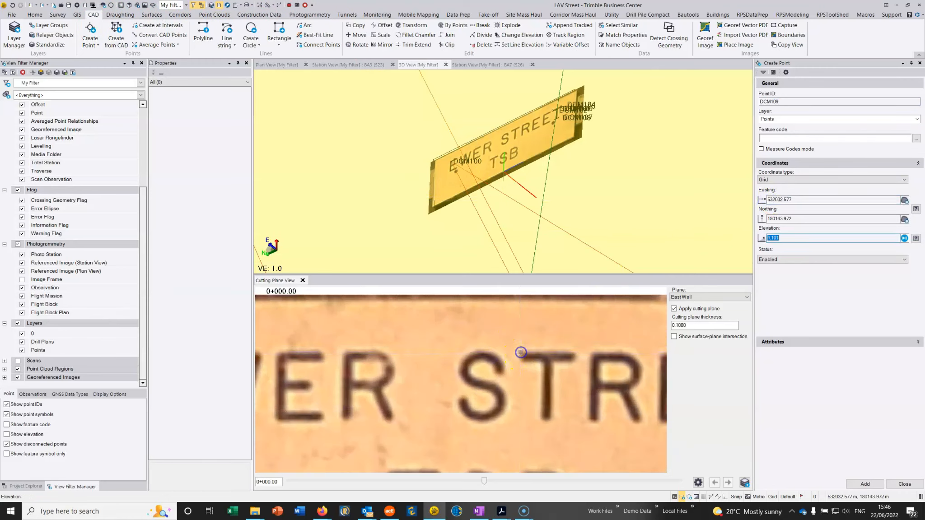
pyautogui.press('Return')
pyautogui.click(521, 362)
pyautogui.press('Return')
pyautogui.click(573, 352)
pyautogui.press('Return')
pyautogui.click(573, 362)
pyautogui.press('Return')
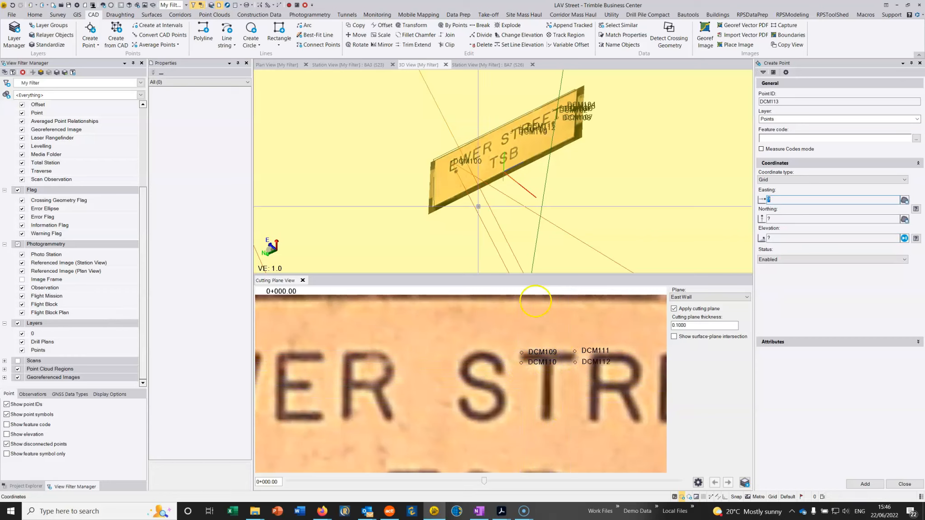
# Draw a polyline around the crossbar of the T in TSB, about 16 mm wide and 4 mm high, in the Cutting Plane View.
pyautogui.click(203, 32)
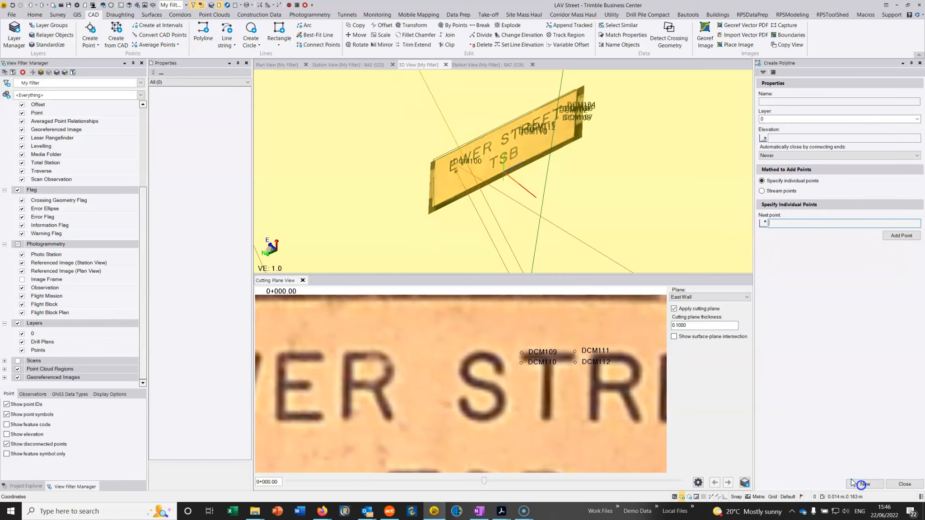
pyautogui.scroll(-3, 454, 373)
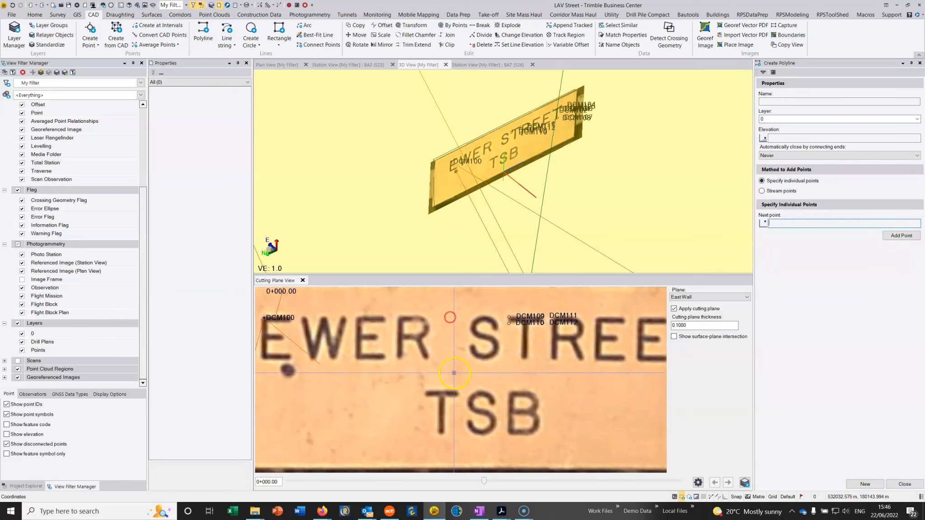
pyautogui.scroll(3, 427, 388)
pyautogui.click(425, 387)
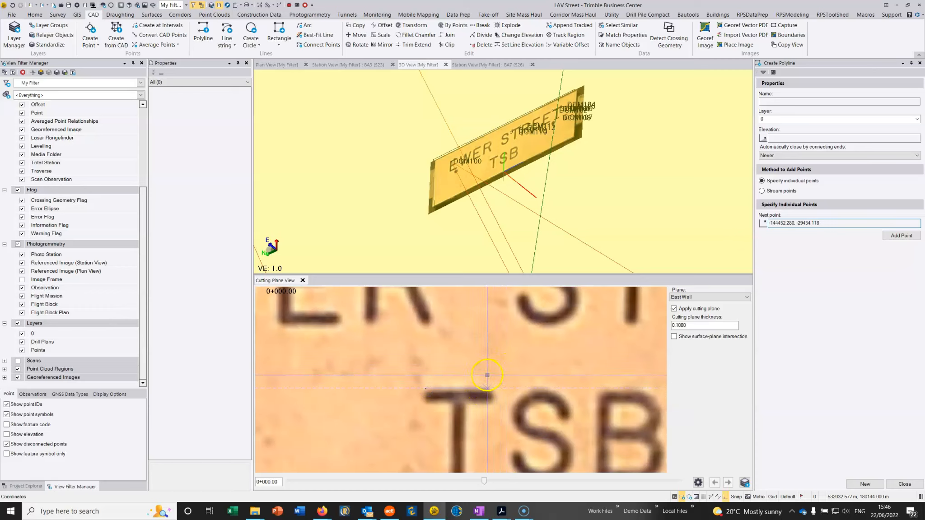
pyautogui.click(489, 388)
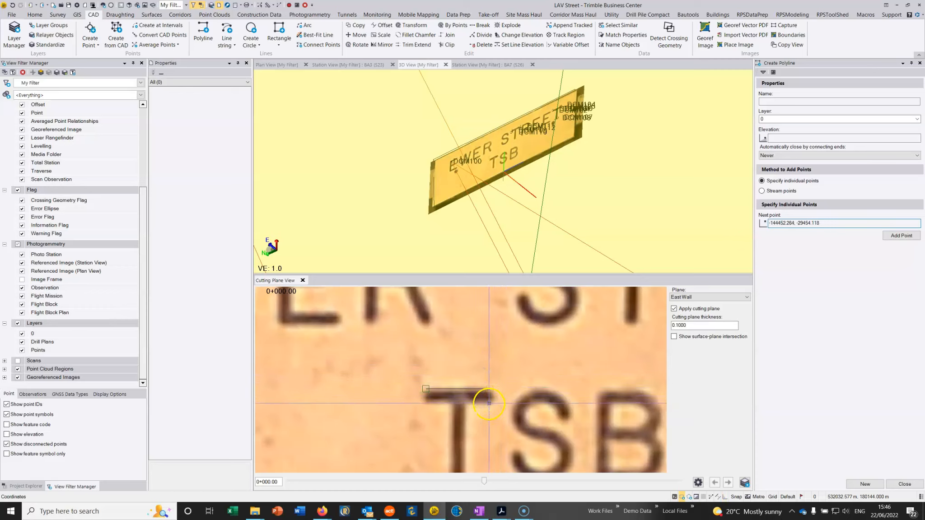
pyautogui.click(428, 403)
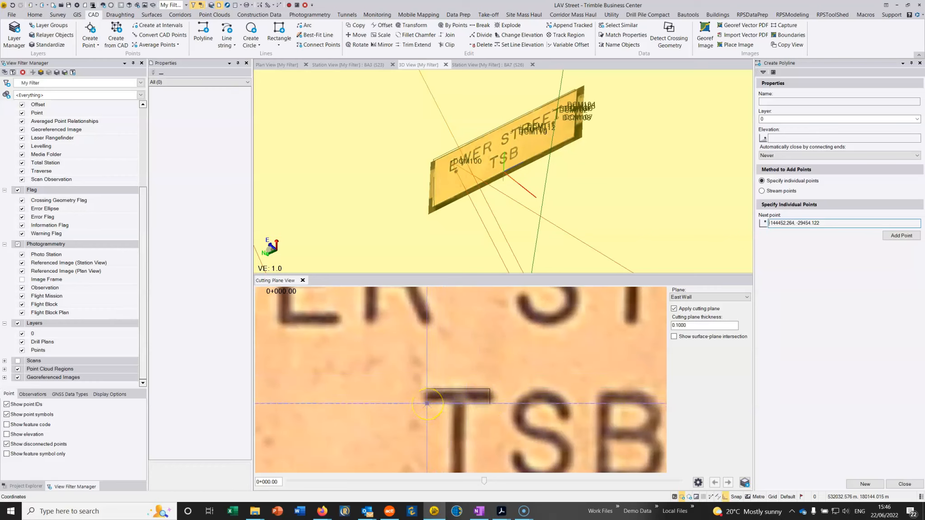
pyautogui.scroll(-3, 427, 403)
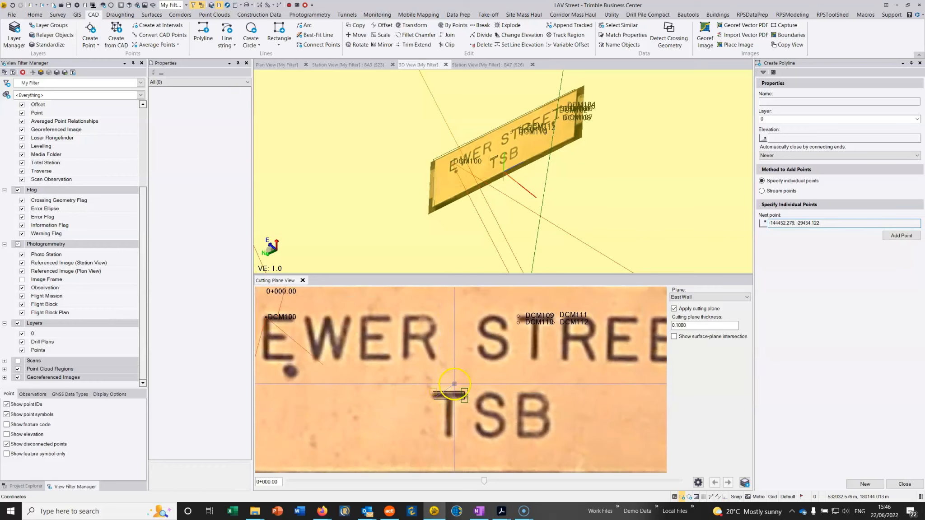
# Close the Cutting Plane View and inspect the new points and polyline on the sign in the 3D view.
pyautogui.click(394, 162)
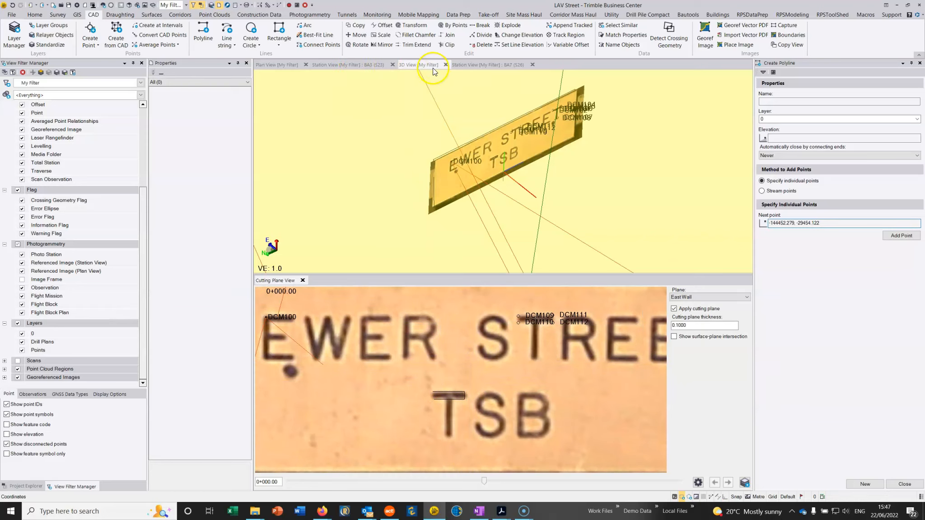
pyautogui.click(303, 280)
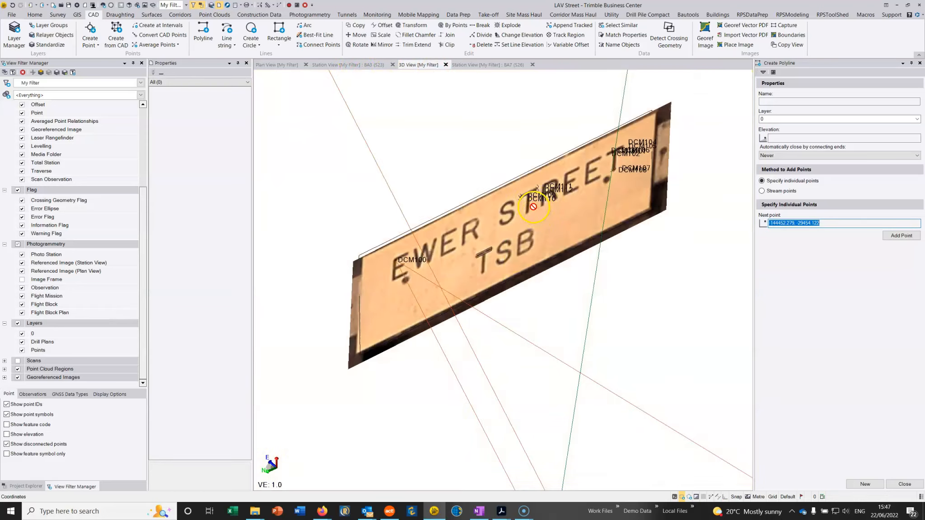
pyautogui.scroll(1, 533, 207)
pyautogui.moveTo(517, 212); pyautogui.dragTo(486, 207)
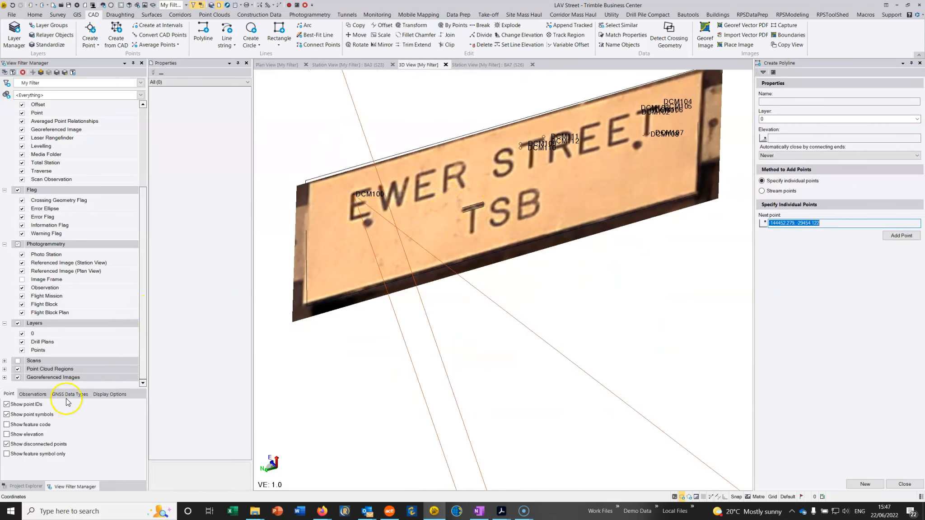